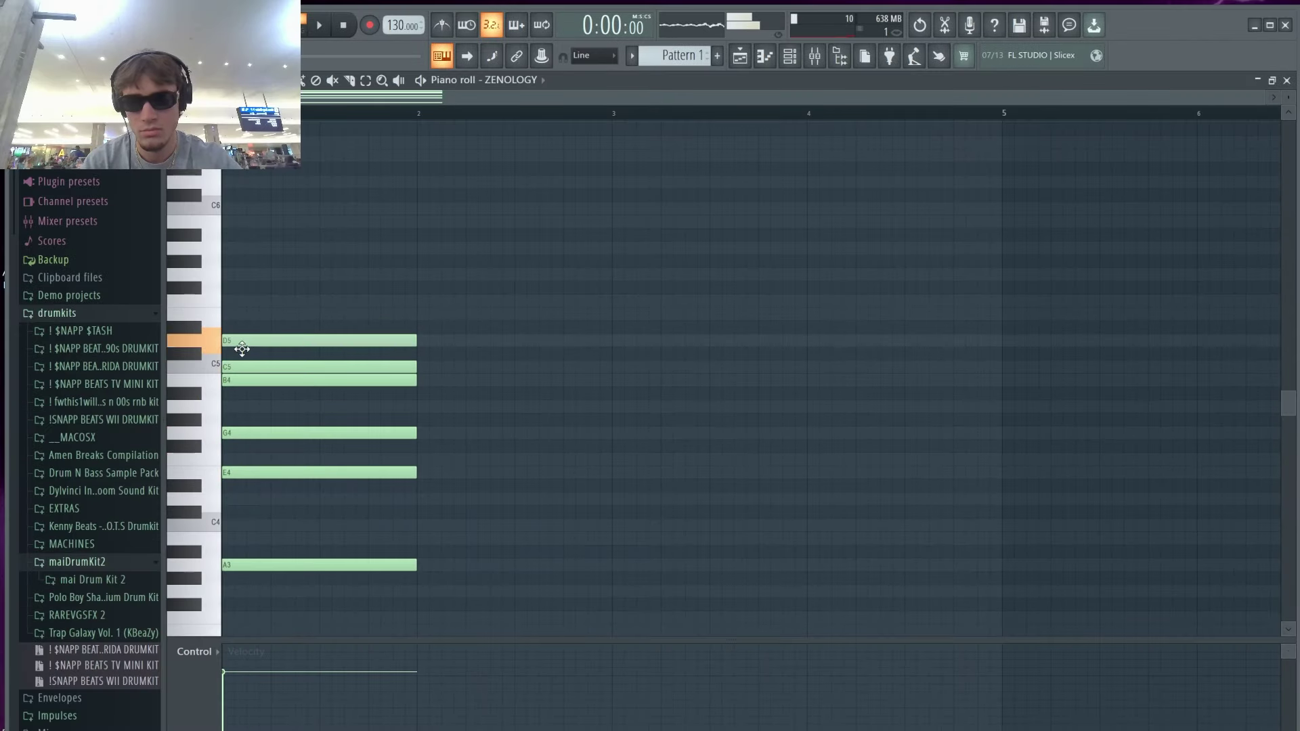
# Step: Add a G5 note on top of the opening A3 chord and raise the whole chord by one semitone
pyautogui.press('space')
pyautogui.moveTo(302, 241); pyautogui.dragTo(285, 579)
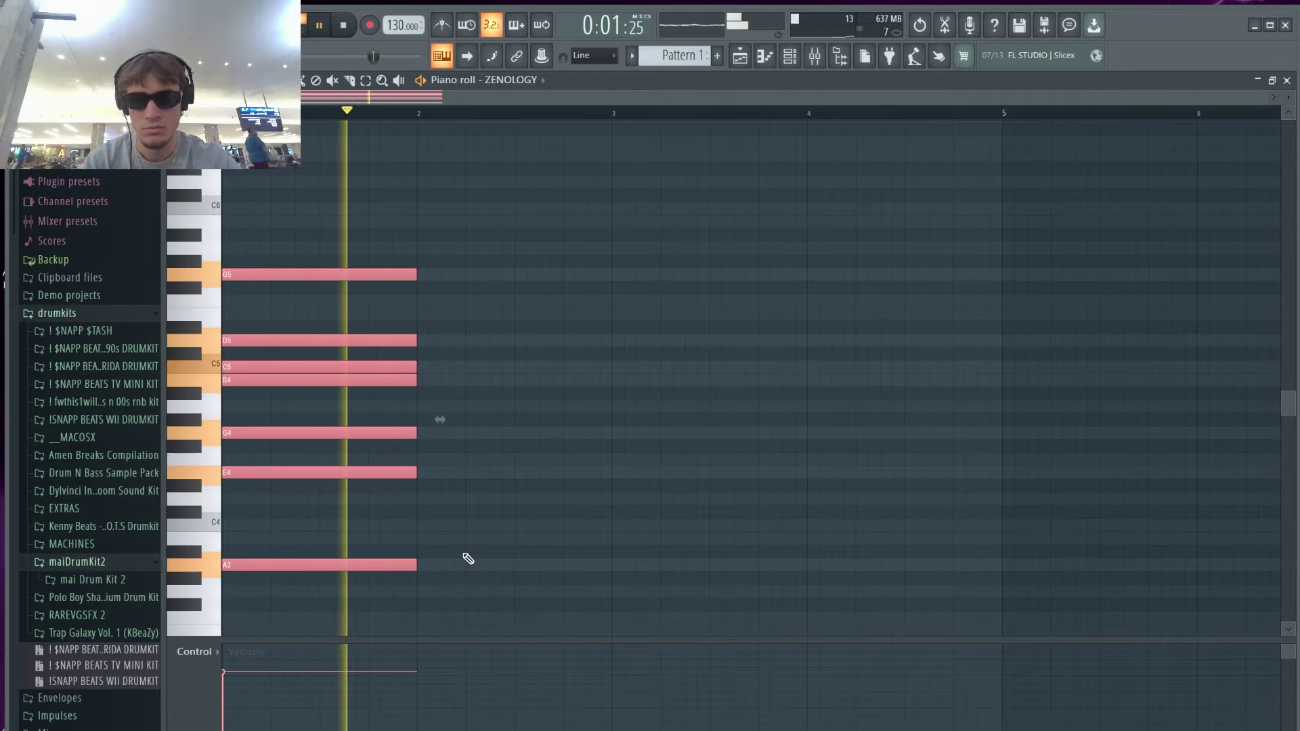
pyautogui.press('space')
# Step: Copy the short chord stab twice more within bar 4, leaving a small gap before the final copy
pyautogui.moveTo(514, 174); pyautogui.dragTo(545, 482)
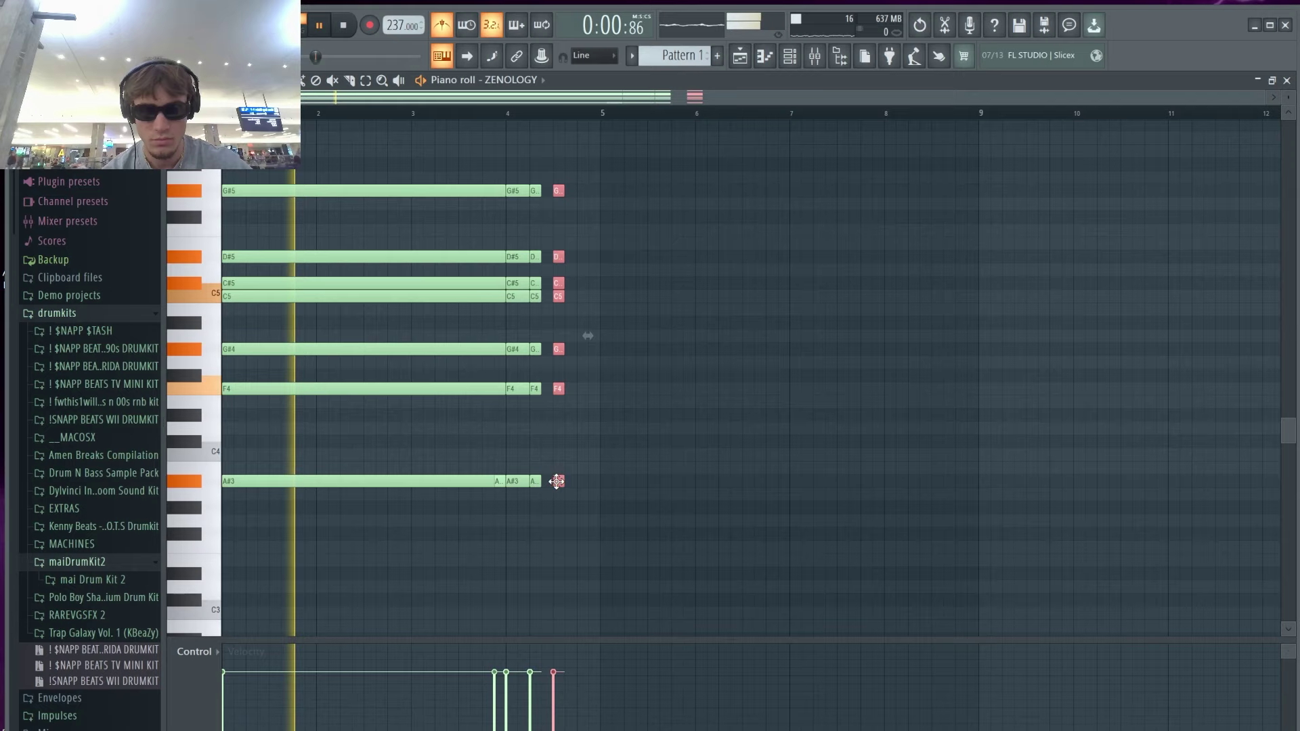
pyautogui.moveTo(545, 674)
pyautogui.mouseDown()
pyautogui.moveTo(545, 704)
pyautogui.moveTo(549, 688)
pyautogui.mouseUp()
pyautogui.keyDown('ctrl'); pyautogui.click(640, 304); pyautogui.keyUp('ctrl')
pyautogui.press('space')
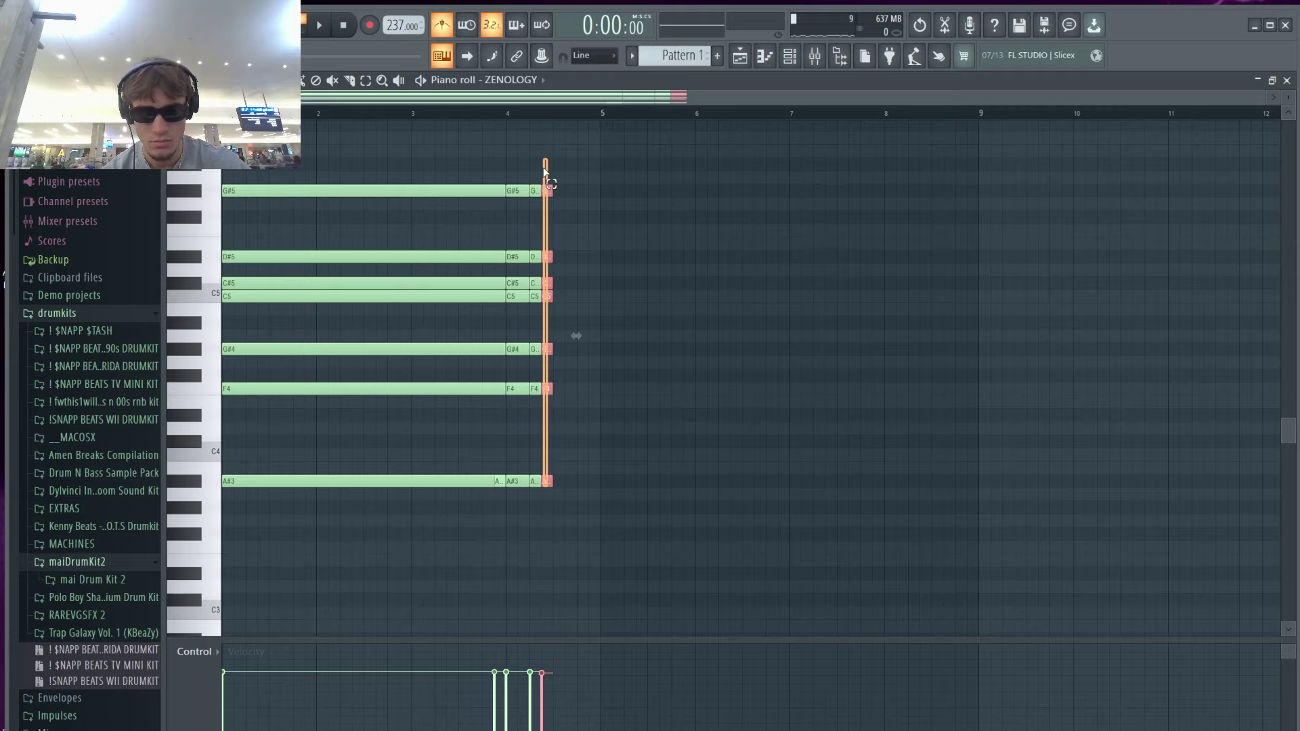
pyautogui.moveTo(562, 191); pyautogui.dragTo(582, 193)
pyautogui.keyDown('ctrl'); pyautogui.click(598, 203); pyautogui.keyUp('ctrl')
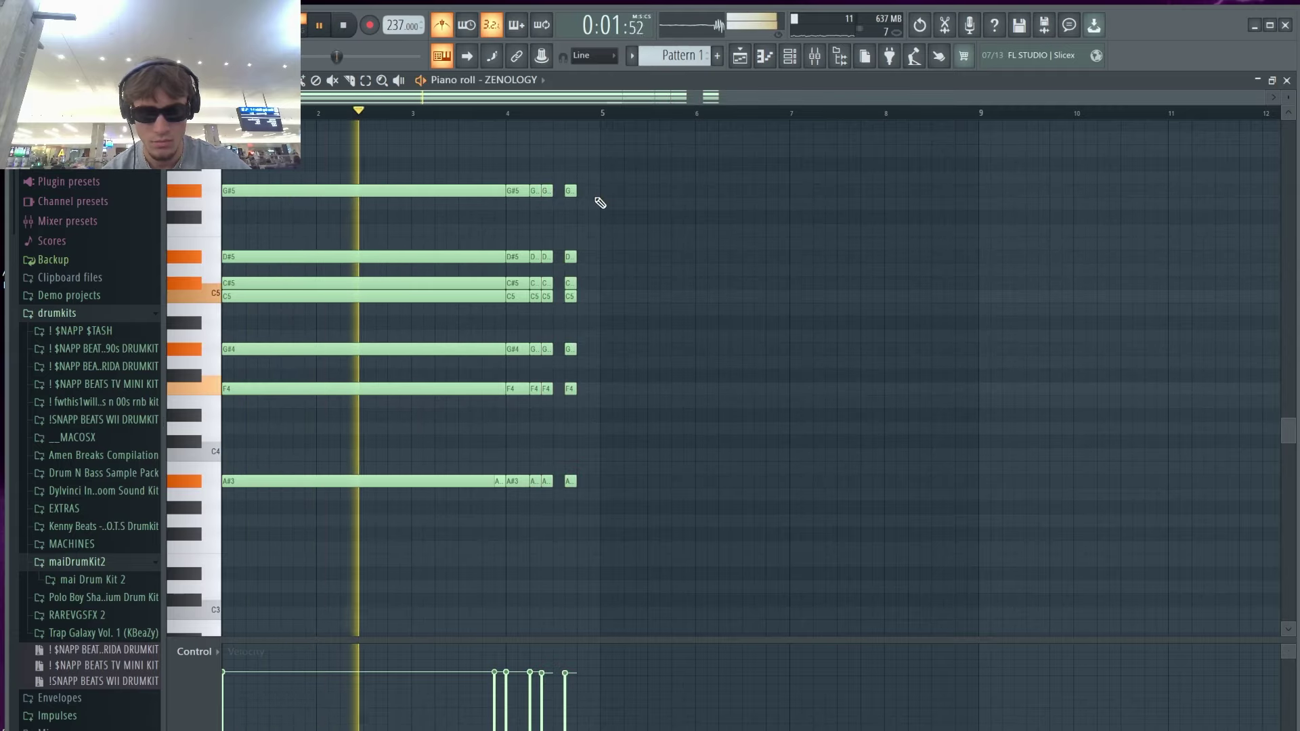
# Step: Rework the final stab of bar 4 into a chord of E3, D4, G4, A#4 and C#5
pyautogui.moveTo(585, 483); pyautogui.dragTo(574, 205)
pyautogui.press('space')
pyautogui.rightClick(570, 191)
pyautogui.press('Delete')
pyautogui.click(570, 547)
pyautogui.click(569, 441)
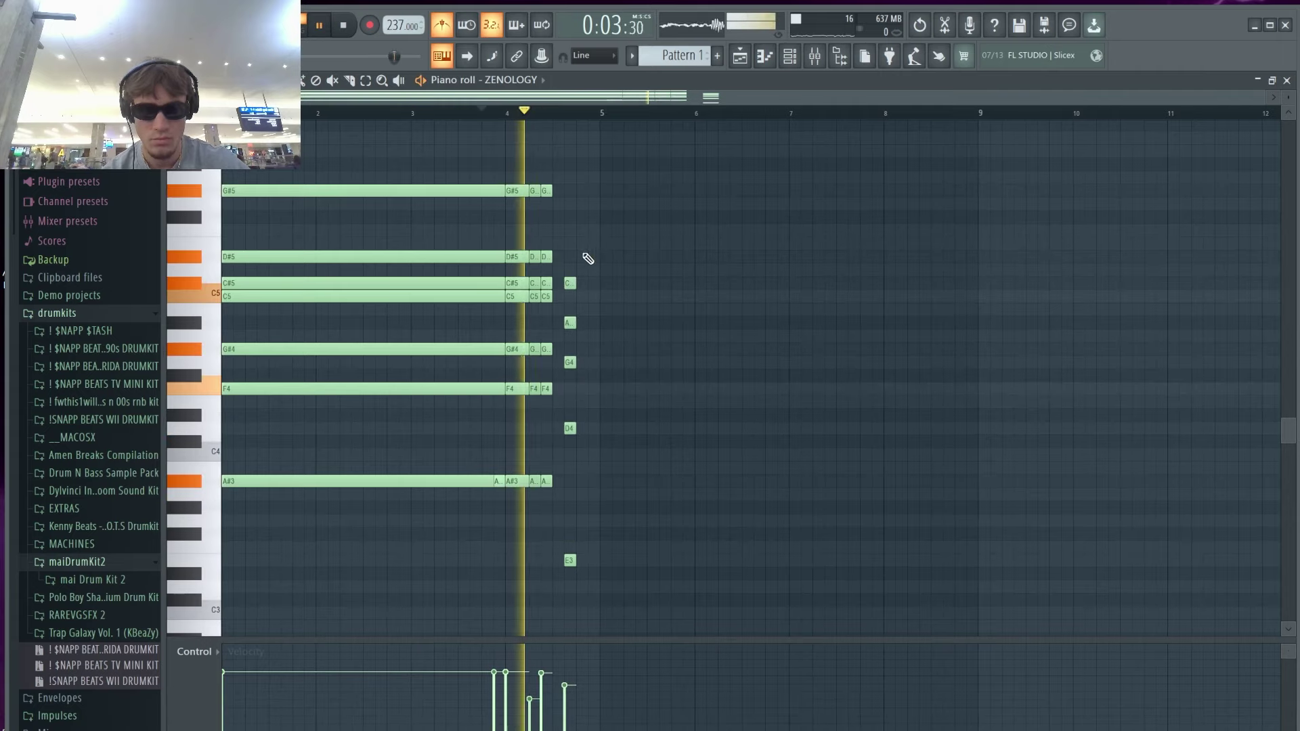
# Step: Extend the E3 chord to bar 5 and follow it with a D#3, C#4, F#4, A#4 and C#5 chord
pyautogui.moveTo(584, 252); pyautogui.dragTo(577, 595)
pyautogui.press('space')
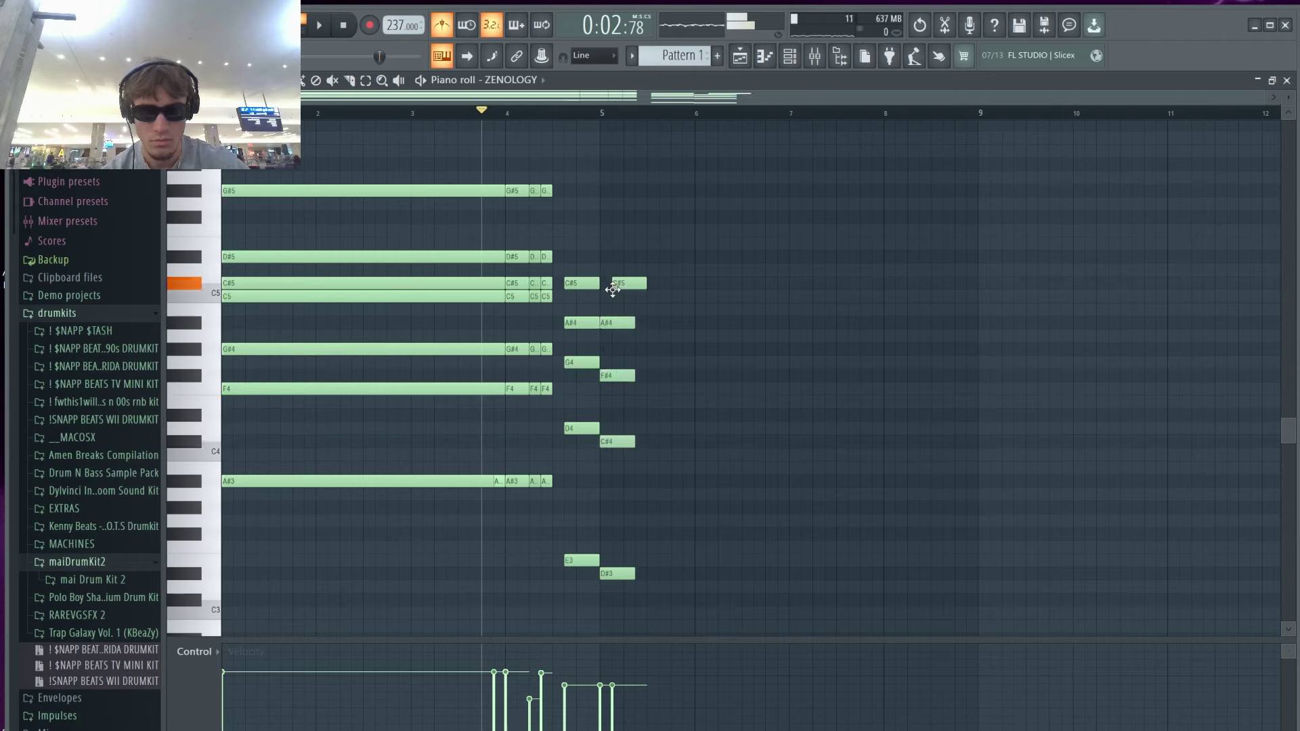
# Step: Add F5 to the D#3 chord at bar 5, lengthen the chord into bar 7 and duplicate it
pyautogui.press('space')
pyautogui.moveTo(607, 234); pyautogui.dragTo(641, 604)
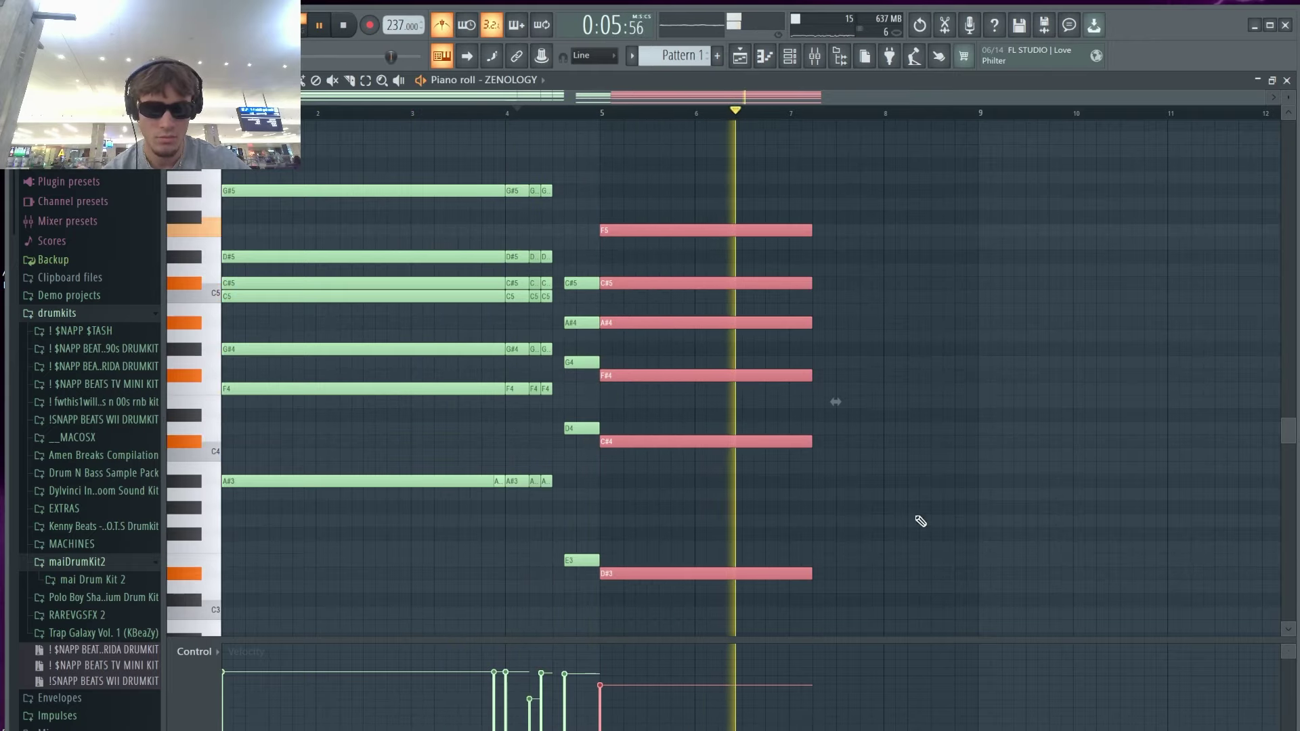
pyautogui.hotkey('ctrl', 'b')
# Step: Add rising bass notes A#2, C#3 and G#3 around bar 8
pyautogui.press('space')
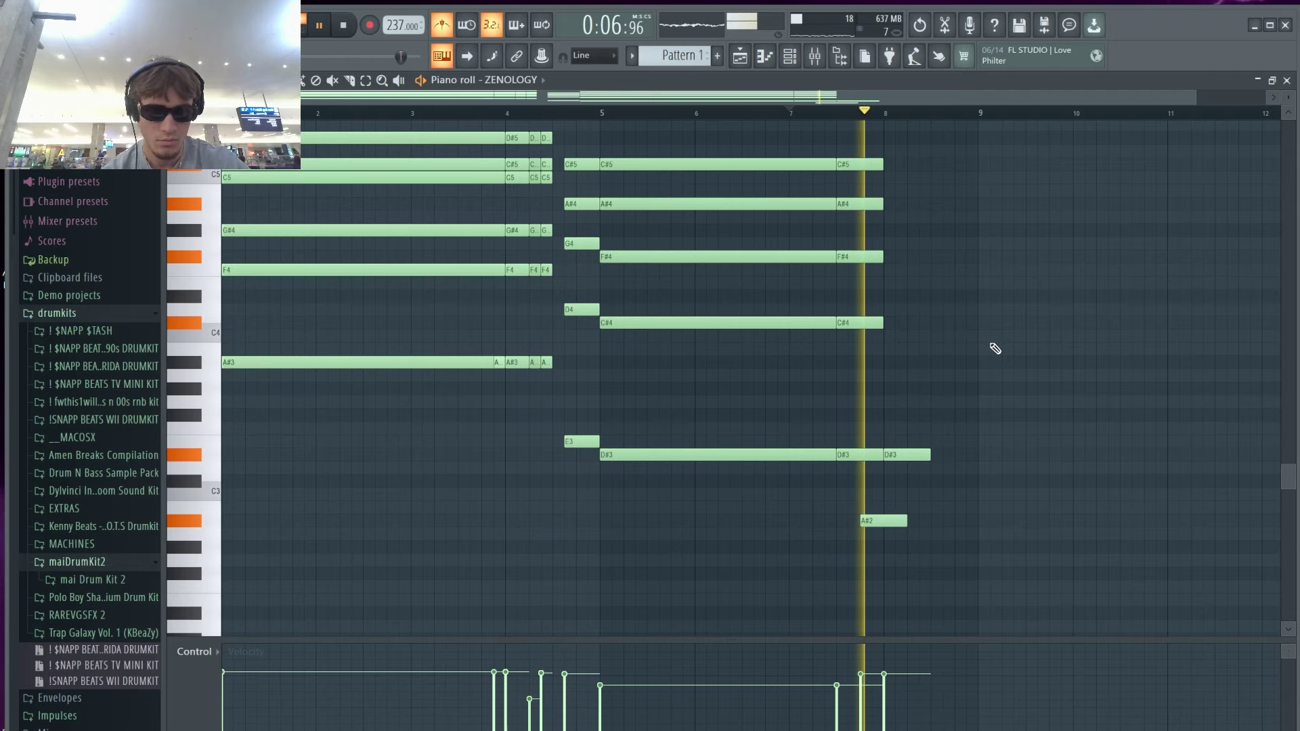
pyautogui.press('space')
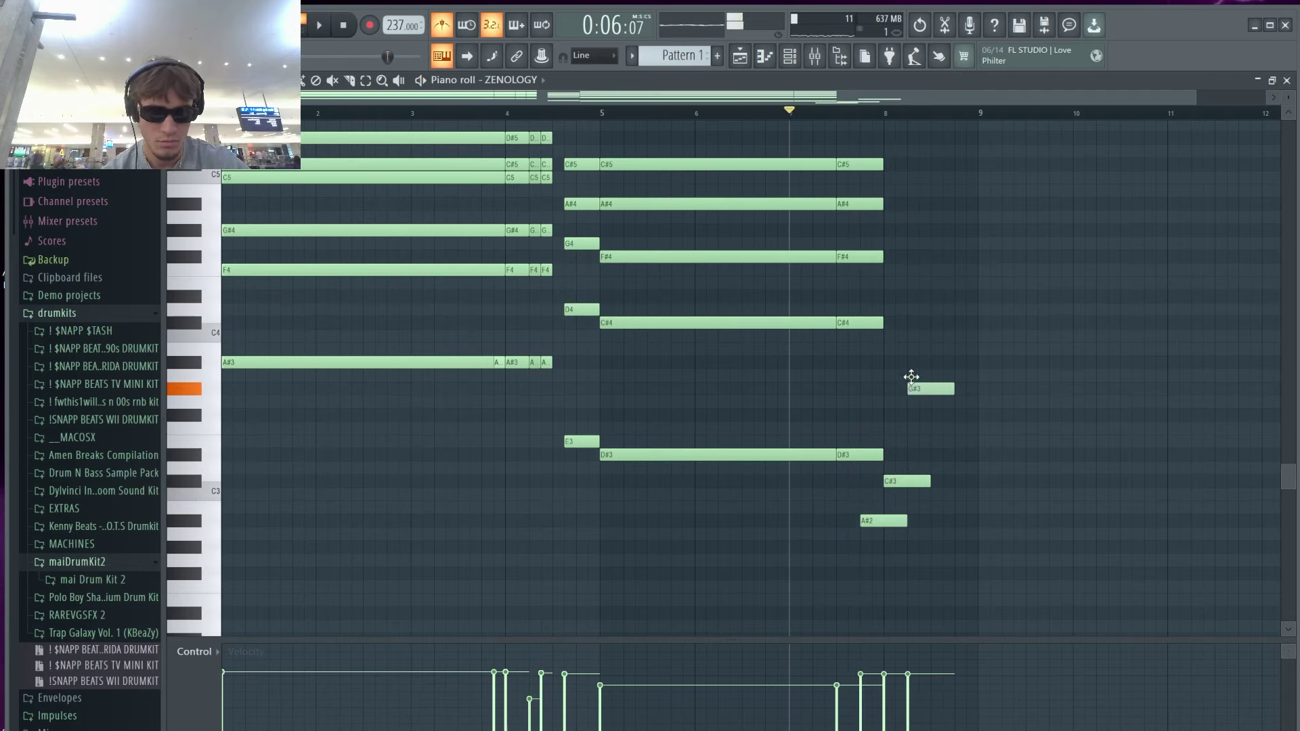
pyautogui.moveTo(911, 377); pyautogui.dragTo(911, 372)
# Step: Build a four-note chord above the G#3 bass note and raise it to F4, A4, B4 and D#5
pyautogui.scroll(2, 918, 406)
pyautogui.click(907, 309)
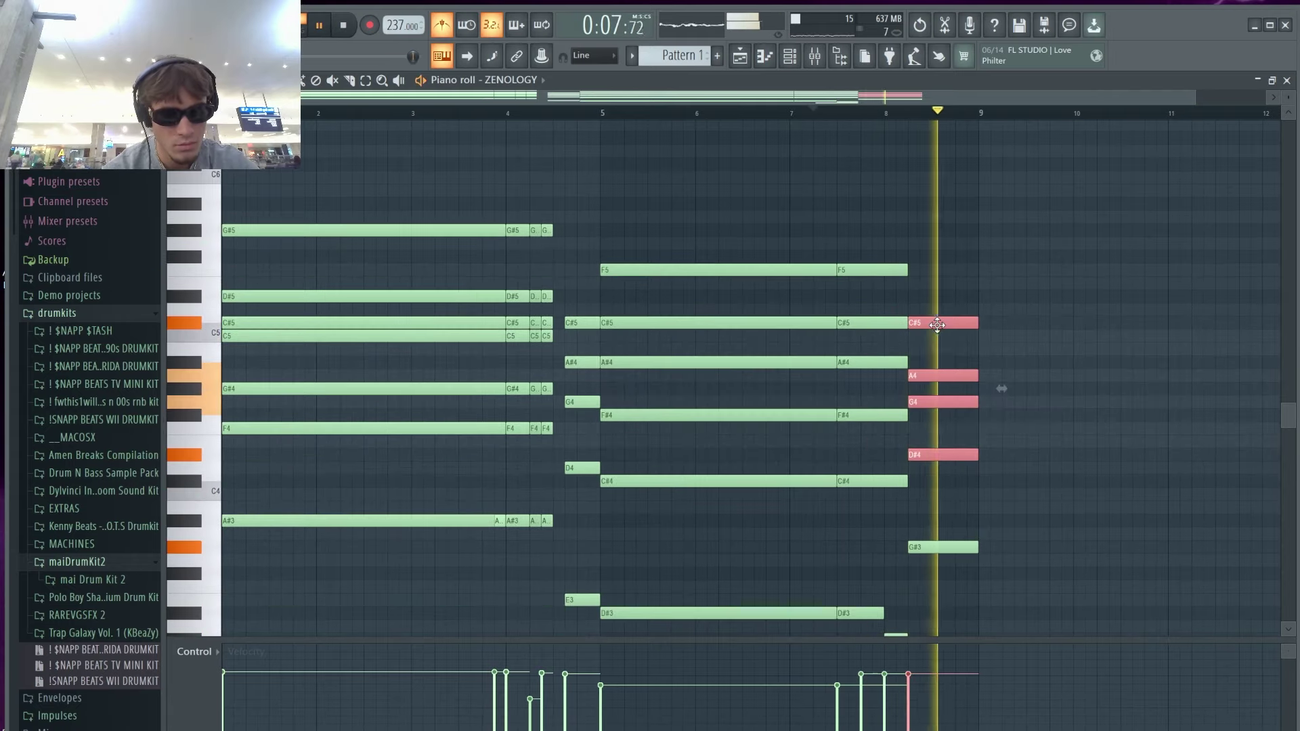
pyautogui.moveTo(934, 324); pyautogui.dragTo(937, 292)
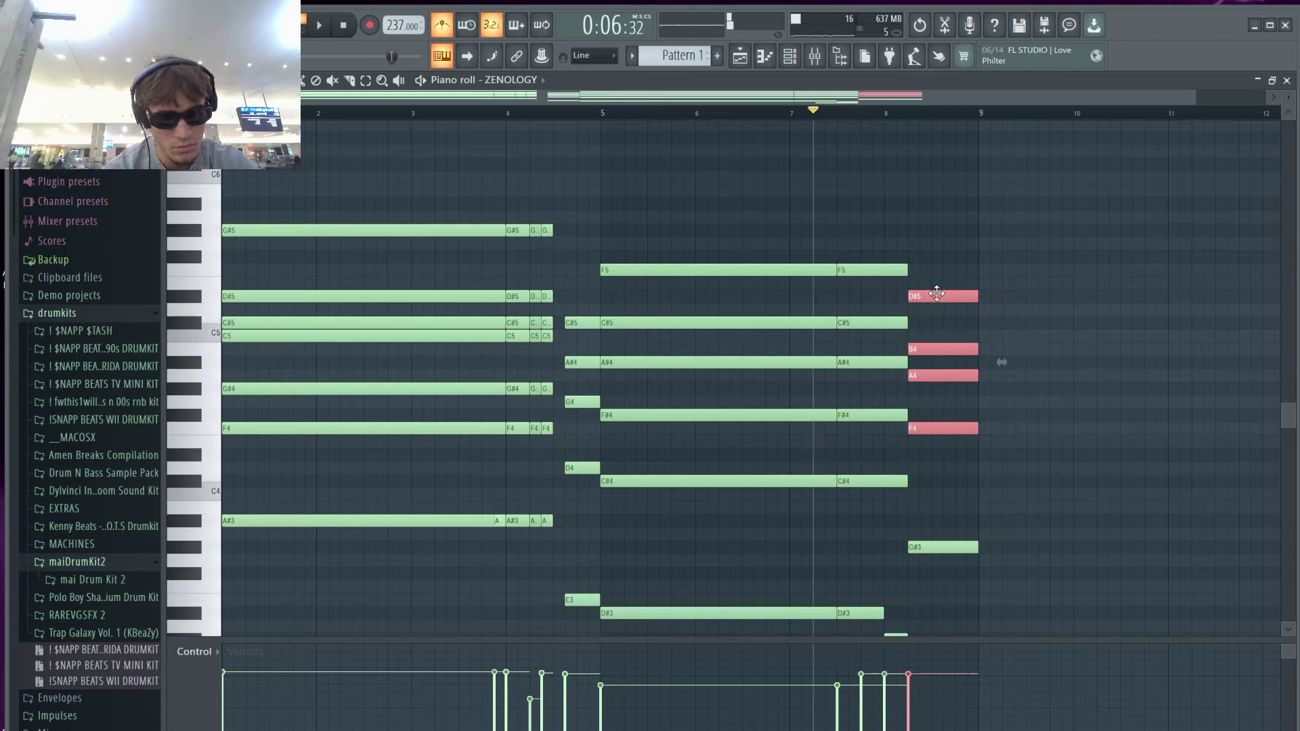
# Step: Remove the long C#5 note from the opening chord and play the progression back from bar 4
pyautogui.keyDown('ctrl'); pyautogui.click(943, 270); pyautogui.keyUp('ctrl')
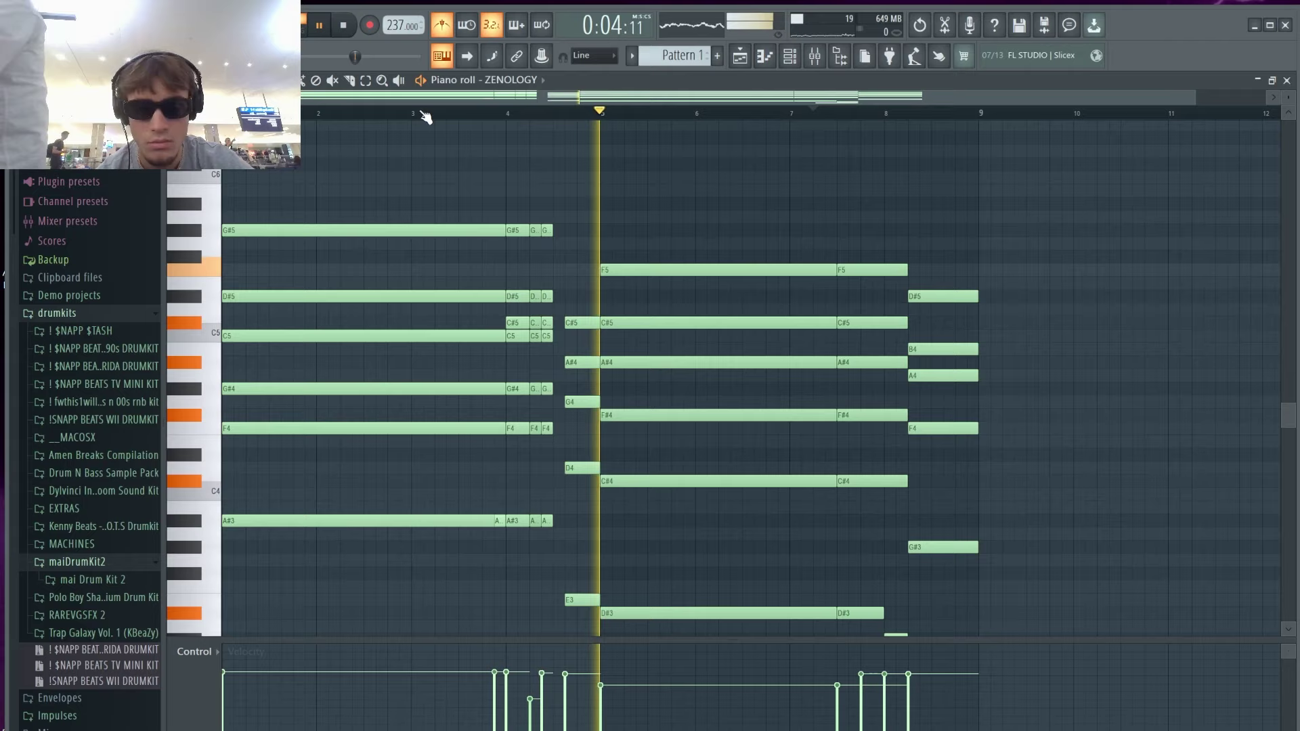
pyautogui.click(512, 114)
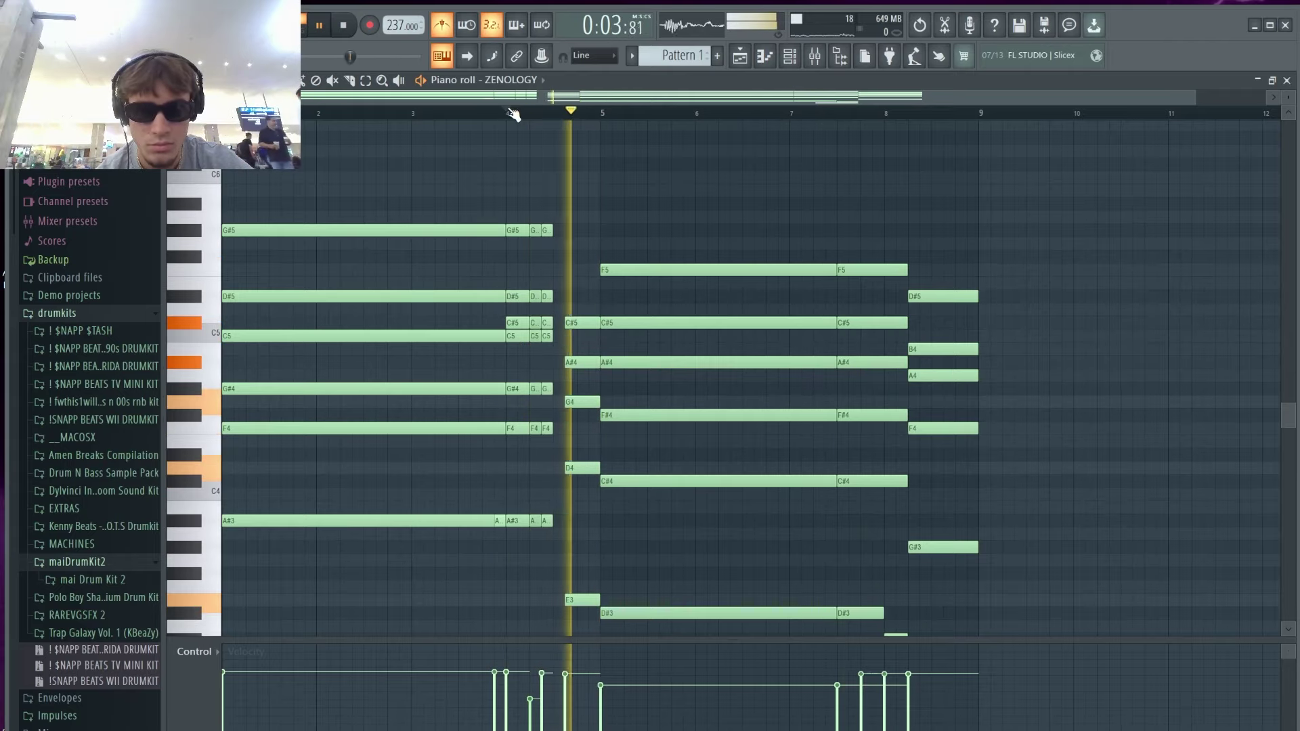
pyautogui.press('space')
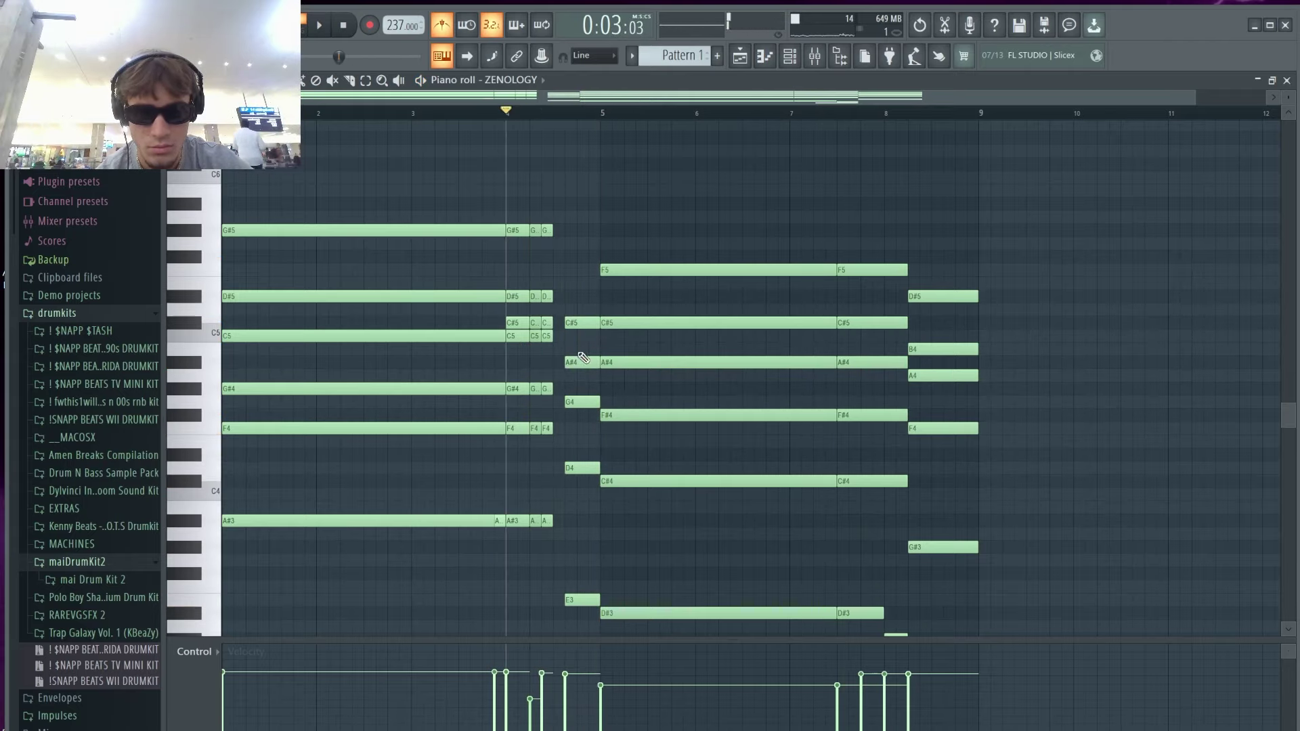
pyautogui.press('space')
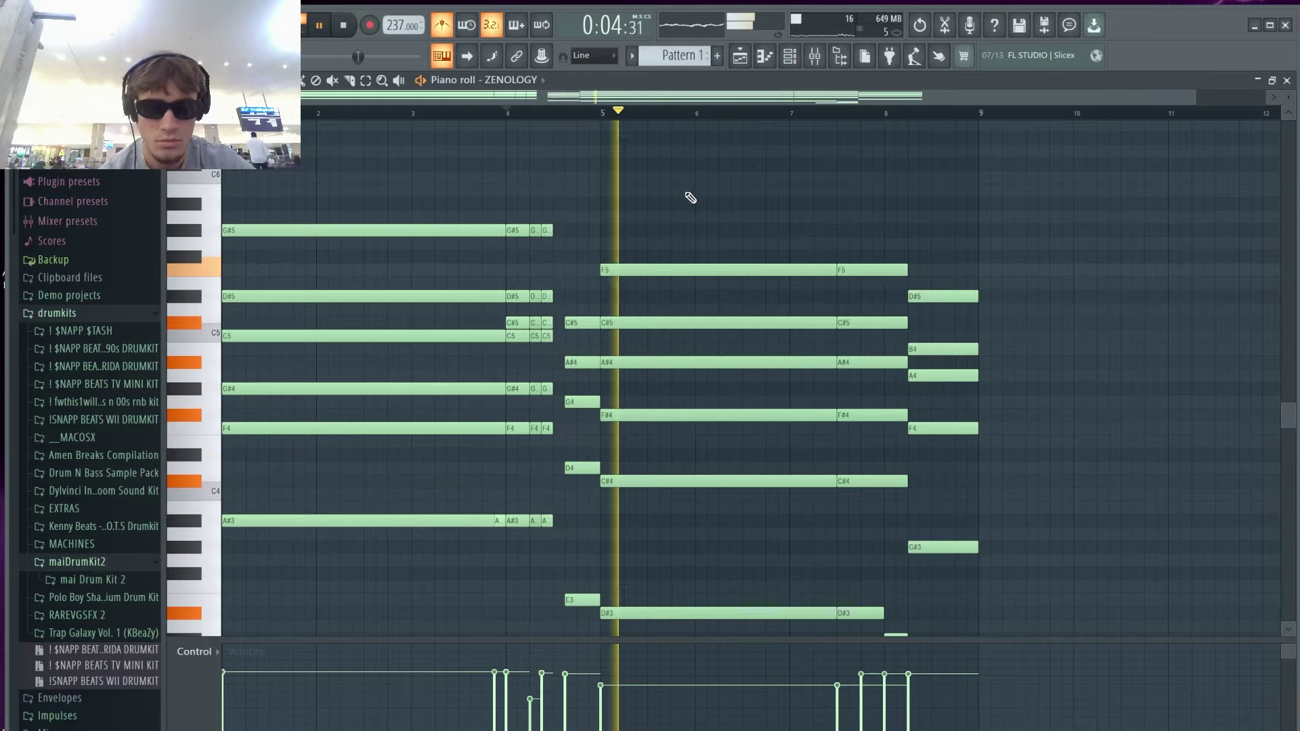
# Step: Add a Podolski channel and draw a descending run of short notes from F7 to F4 starting at bar 3
pyautogui.click(790, 58)
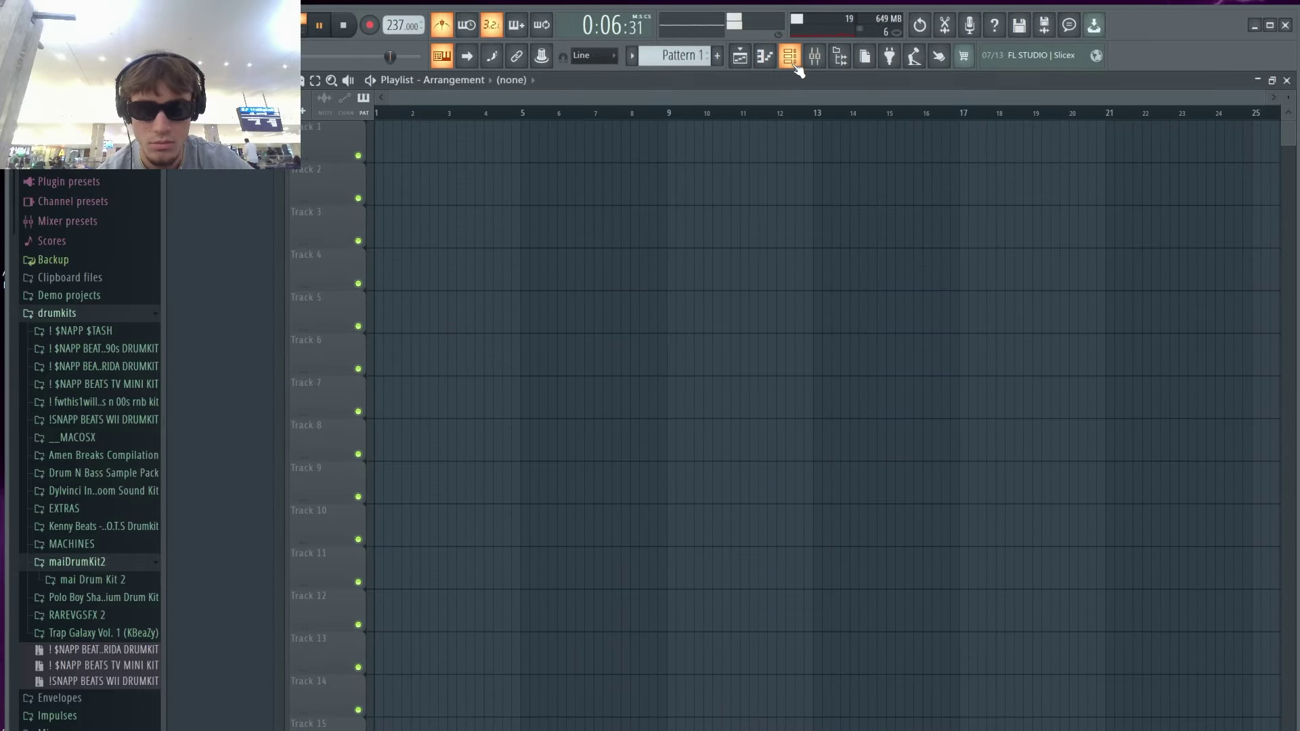
pyautogui.press('F6')
pyautogui.click(473, 366)
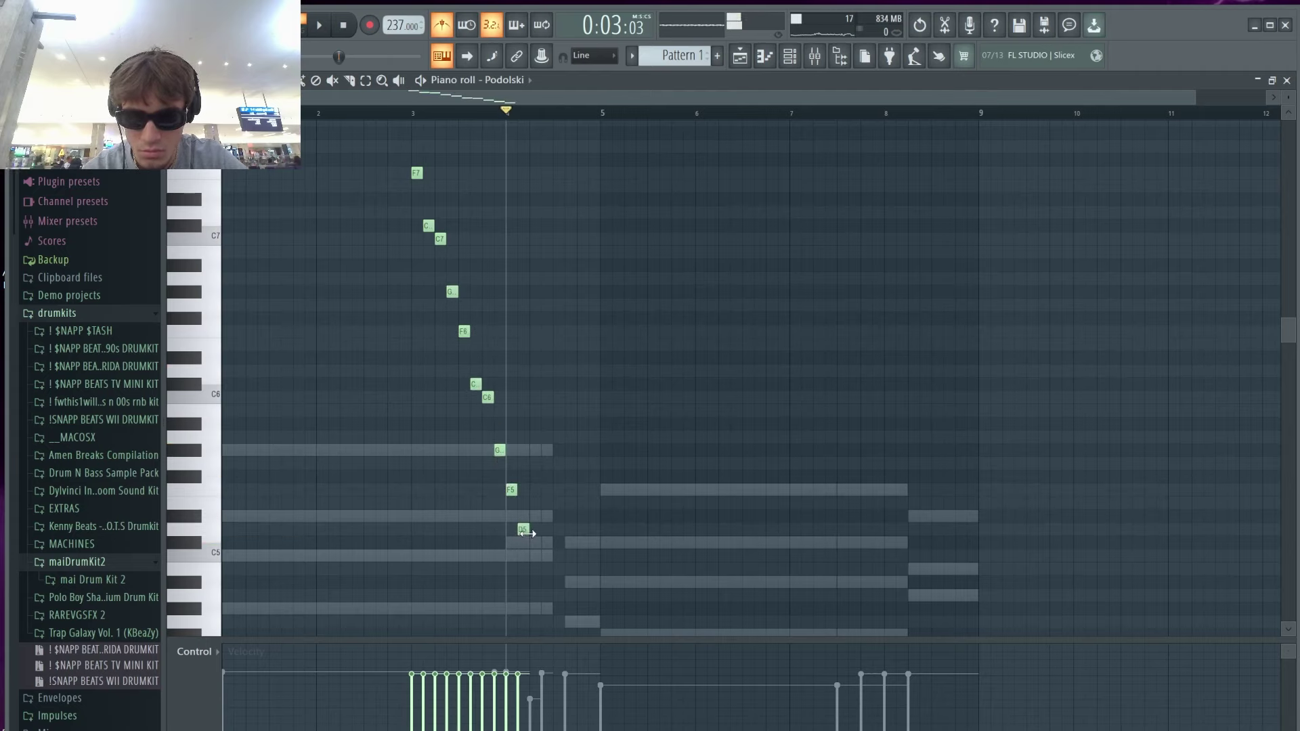
pyautogui.scroll(-3, 547, 555)
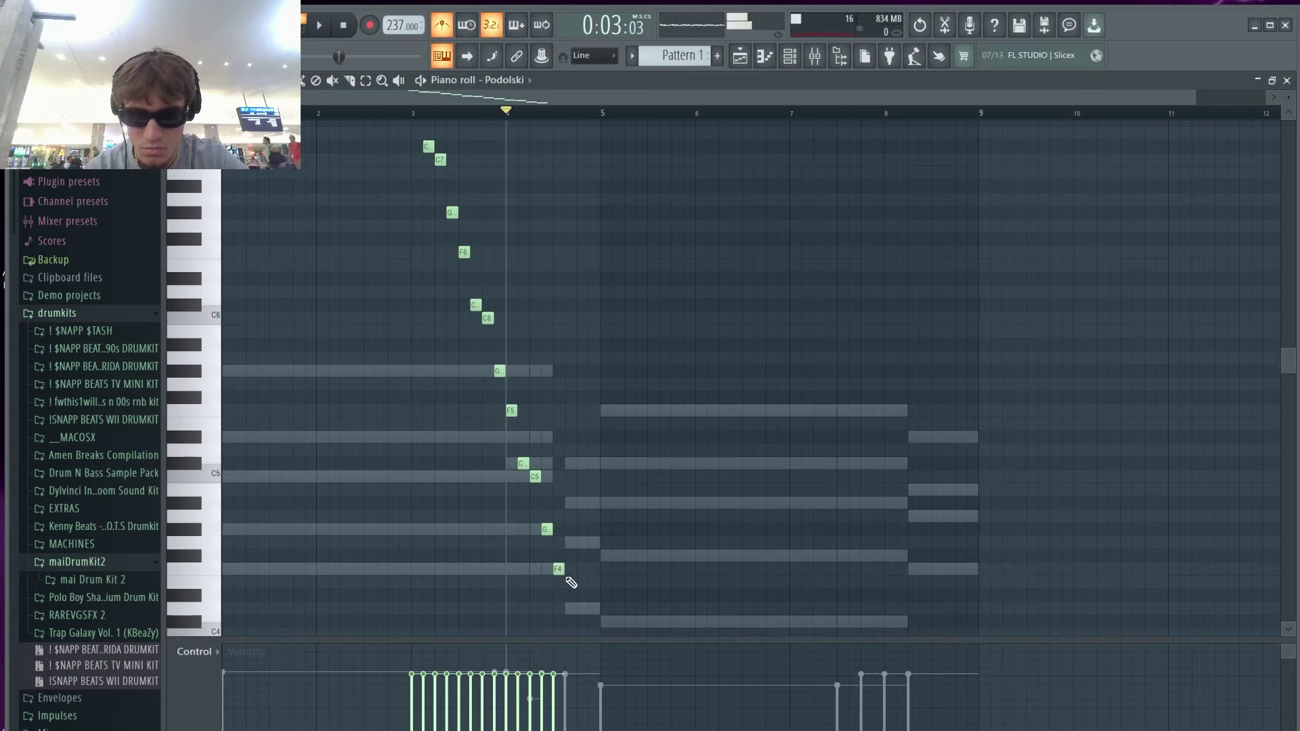
# Step: Compress the whole descending run, shift it to the middle of bar 2 and copy it to the middle of bar 6
pyautogui.hotkey('ctrl', 'a')
pyautogui.scroll(4, 583, 474)
pyautogui.moveTo(587, 444); pyautogui.dragTo(473, 441)
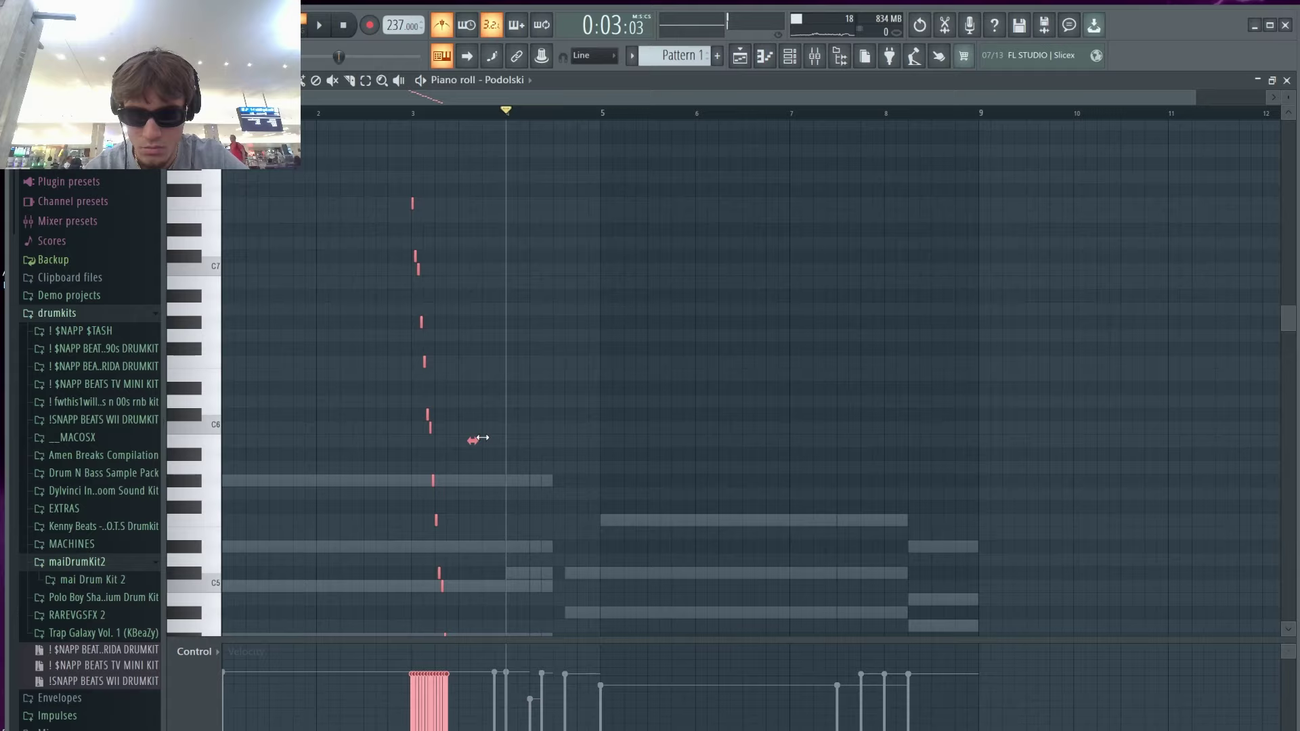
pyautogui.press('space')
pyautogui.press('space')
pyautogui.press('space')
pyautogui.press('space')
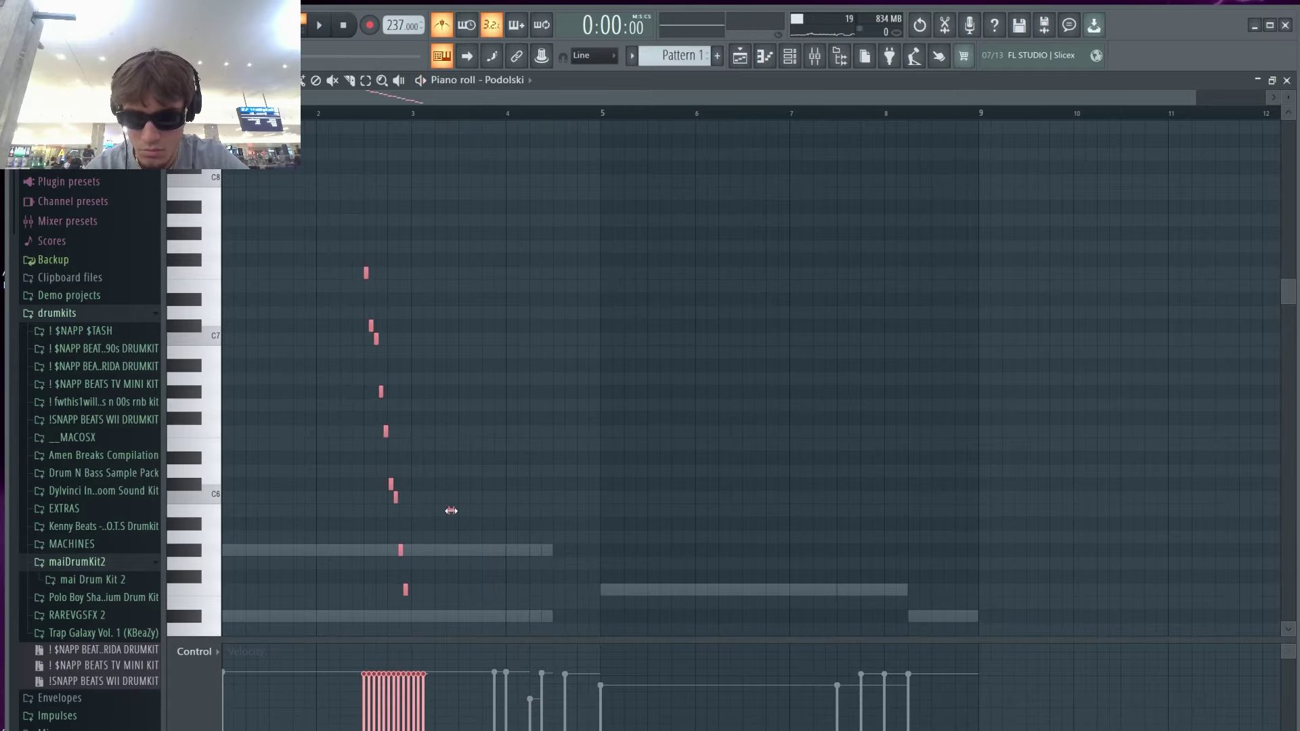
pyautogui.press('space')
pyautogui.scroll(-3, 454, 514)
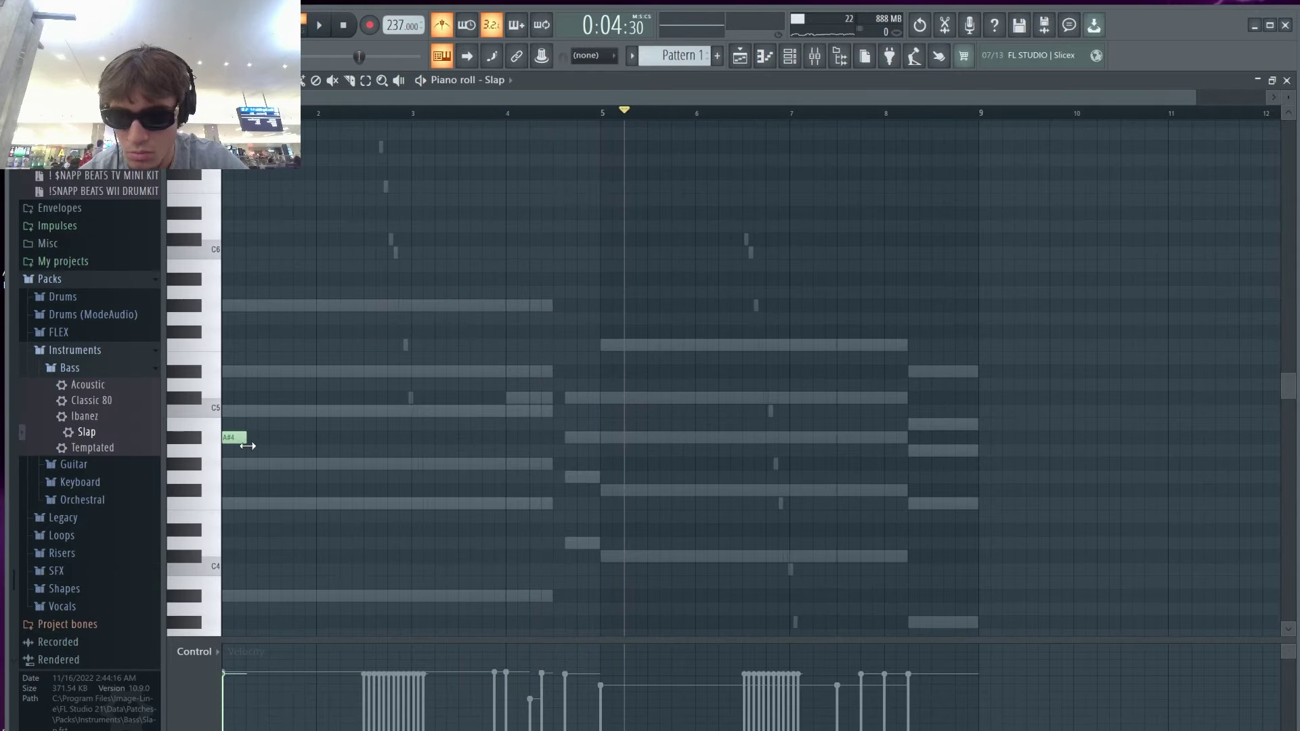
# Step: Set the snap to Line and continue the Slap bass riff in bars 1 and 2 with A#5, F4, G#4 and A#4 notes
pyautogui.click(606, 55)
pyautogui.click(589, 71)
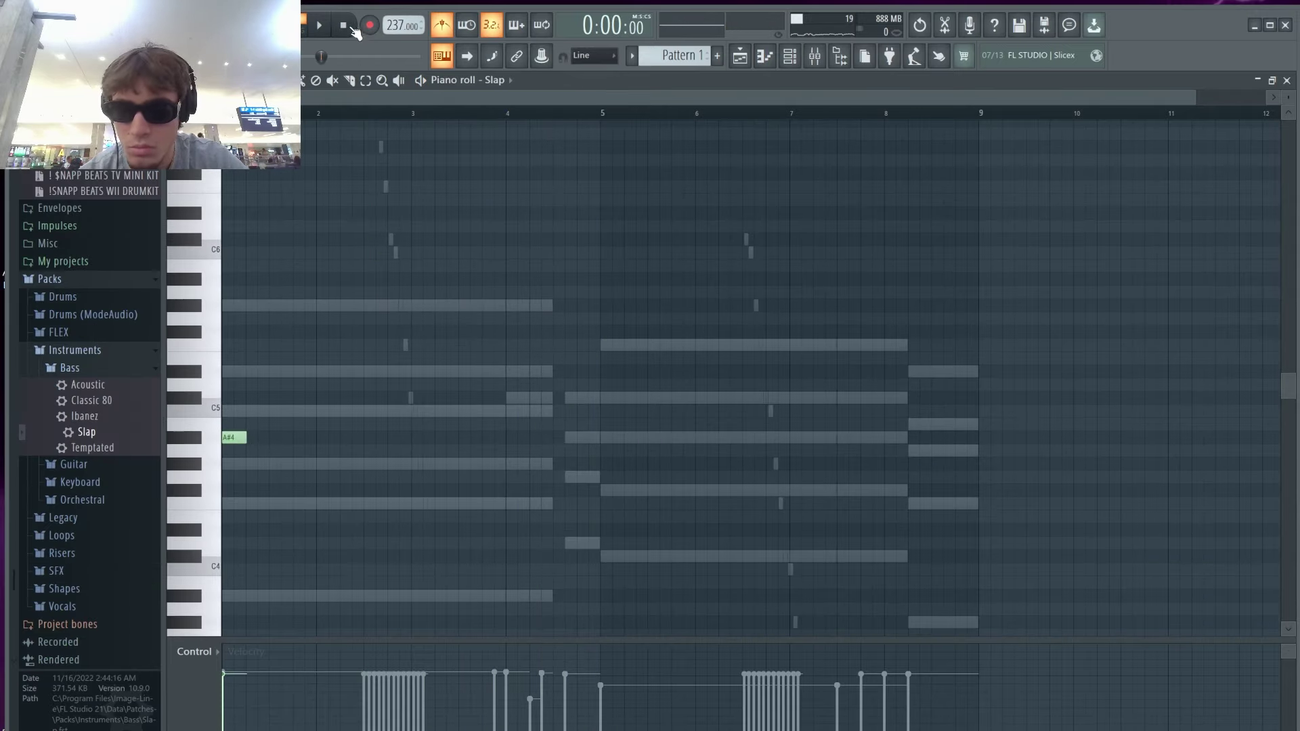
pyautogui.scroll(3, 261, 209)
pyautogui.click(270, 199)
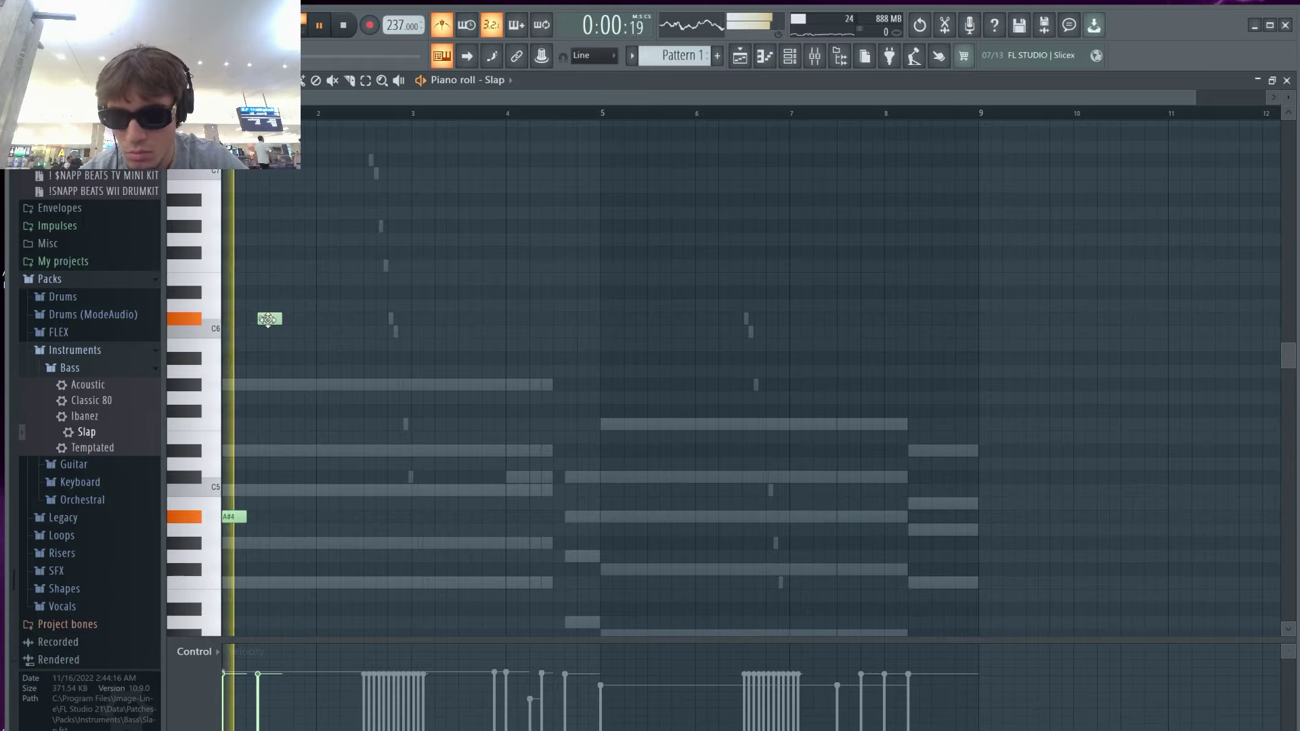
pyautogui.press('space')
pyautogui.moveTo(269, 319); pyautogui.dragTo(267, 372)
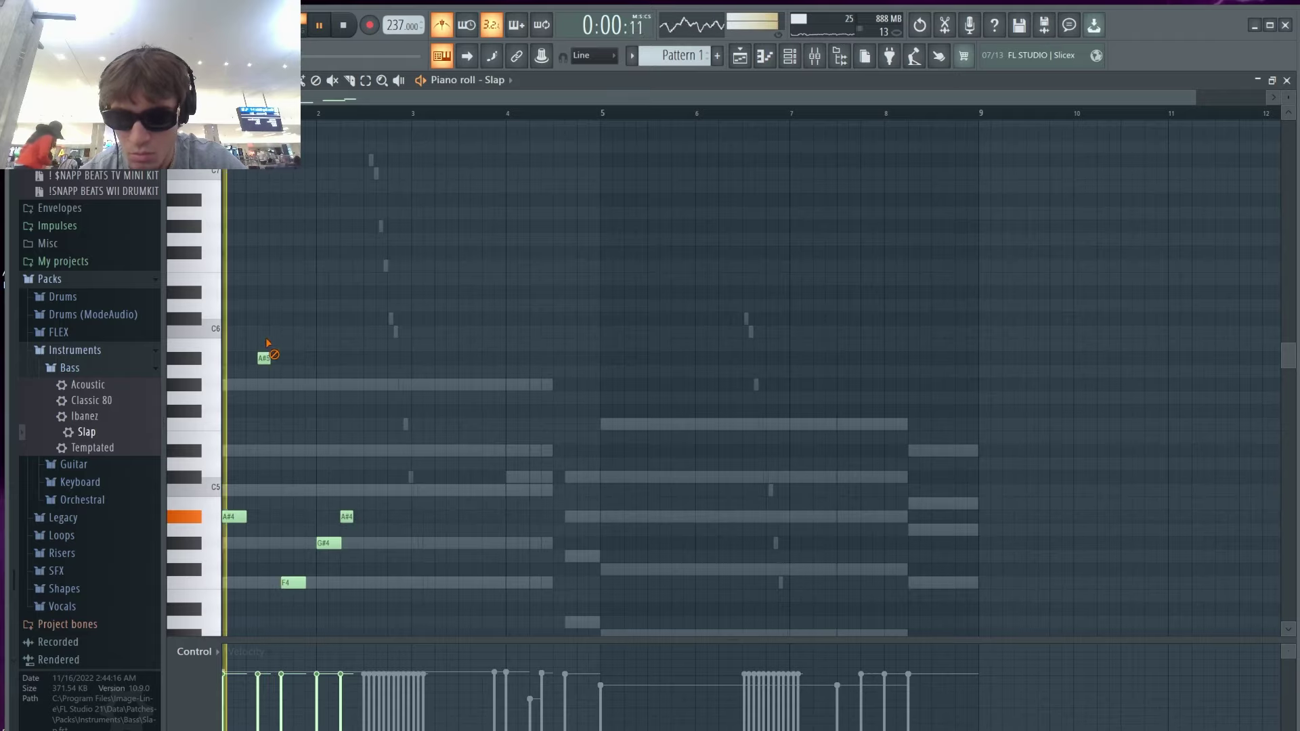
# Step: Shift the bass riff's A#5, F4 and second A#4 notes one grid step later and lengthen the G#4 to match
pyautogui.moveTo(261, 361); pyautogui.dragTo(268, 363)
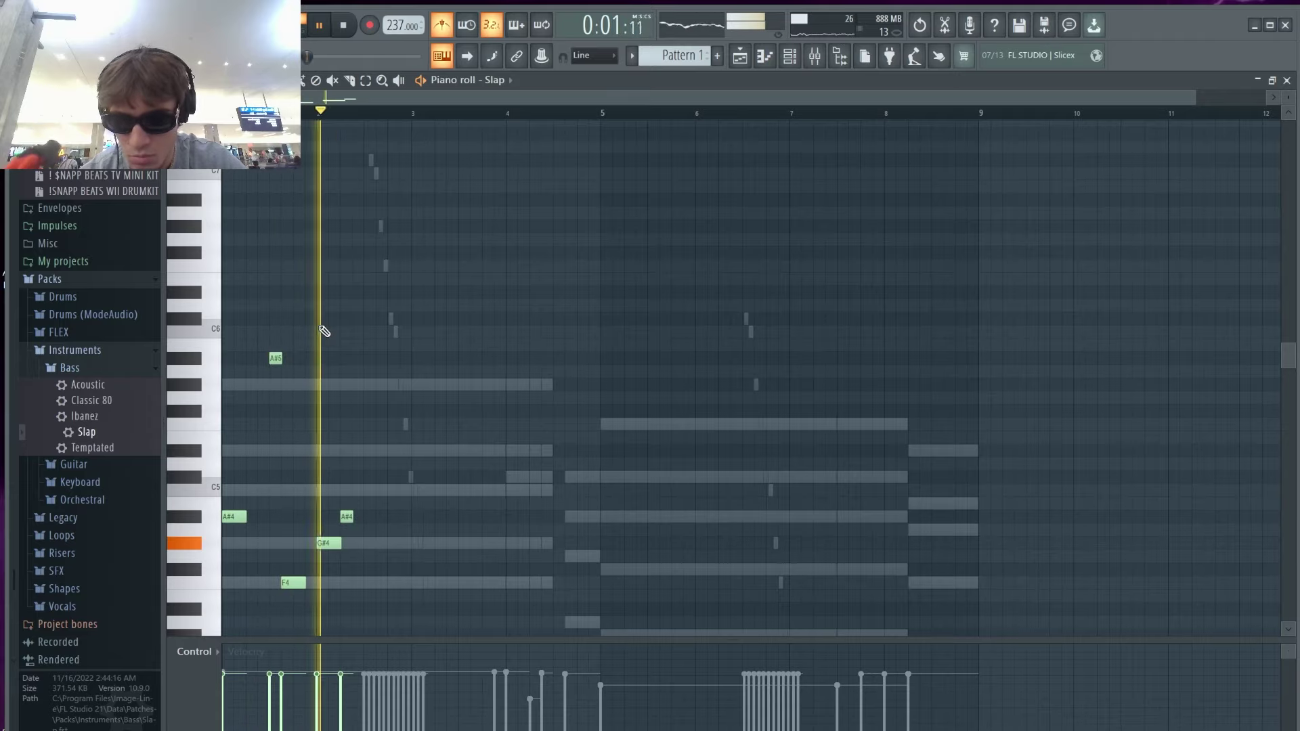
pyautogui.moveTo(292, 583); pyautogui.dragTo(305, 580)
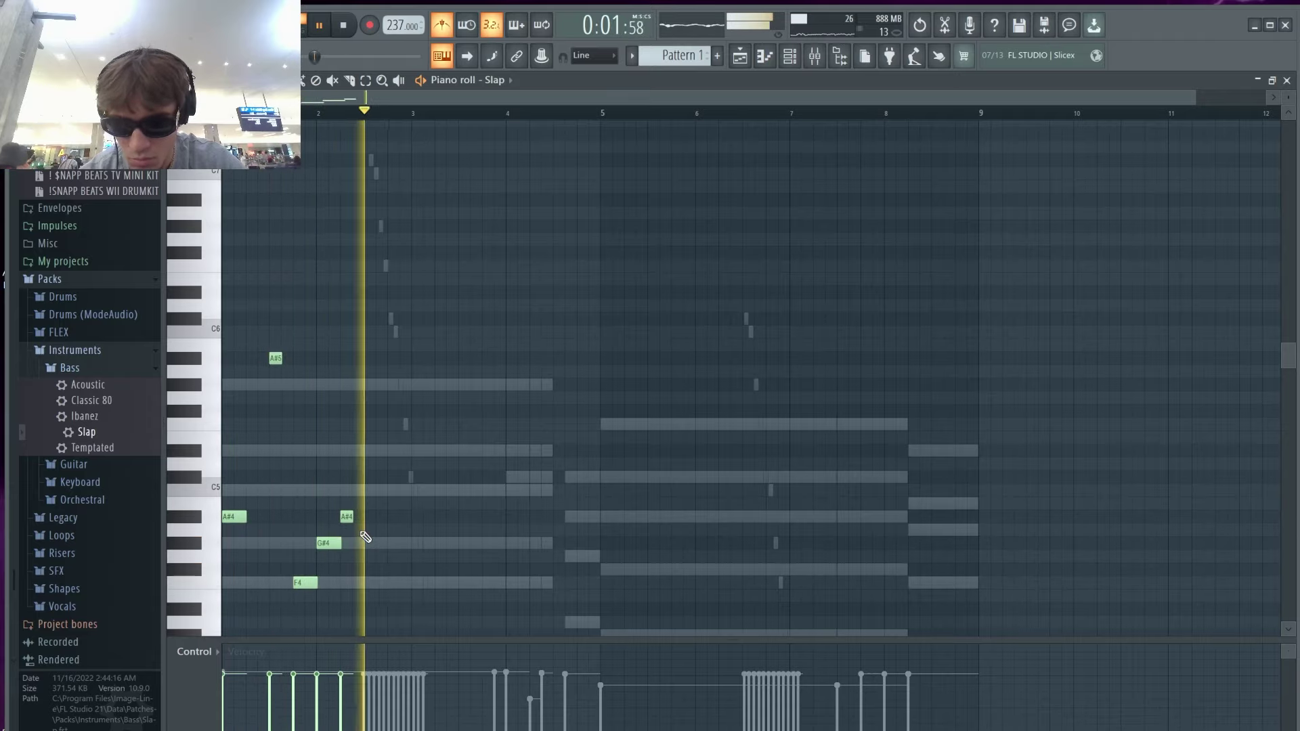
pyautogui.moveTo(349, 512); pyautogui.dragTo(349, 544)
# Step: Add another short A#4 bass note late in bar 2 and raise its velocity to maximum
pyautogui.click(393, 517)
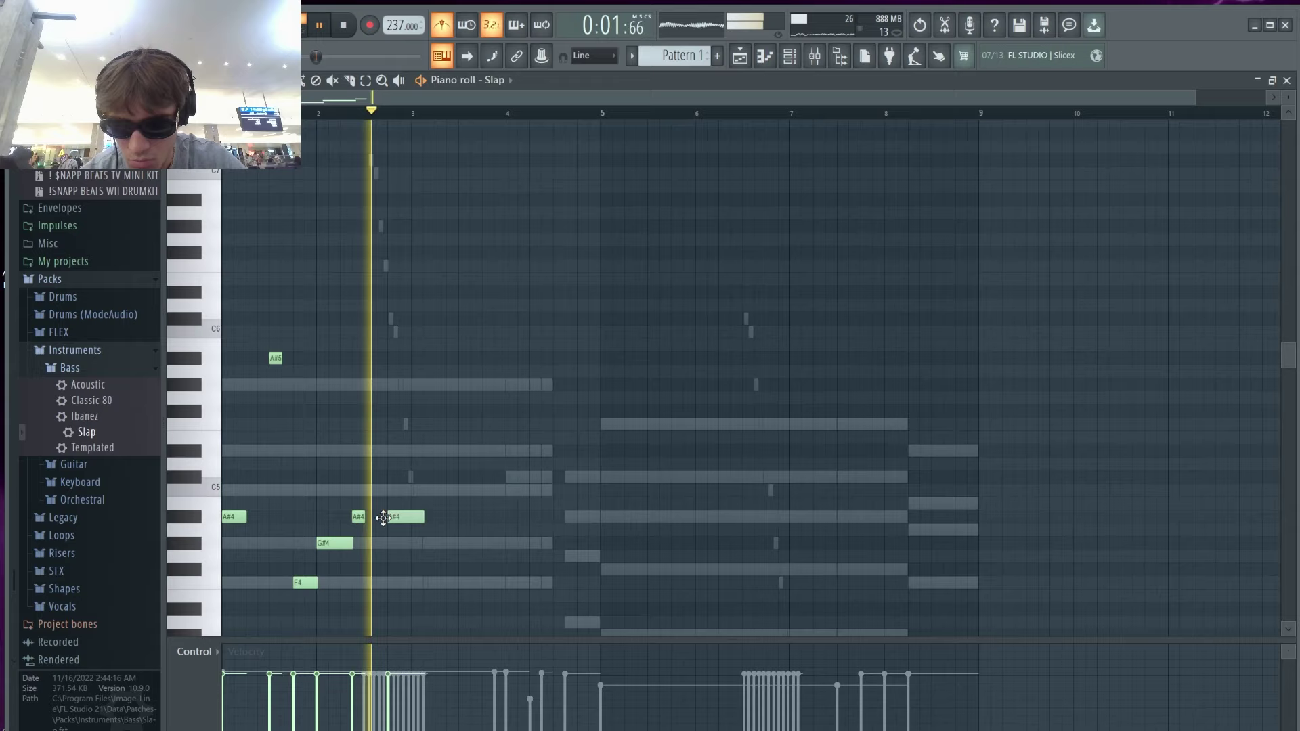
pyautogui.rightClick(383, 517)
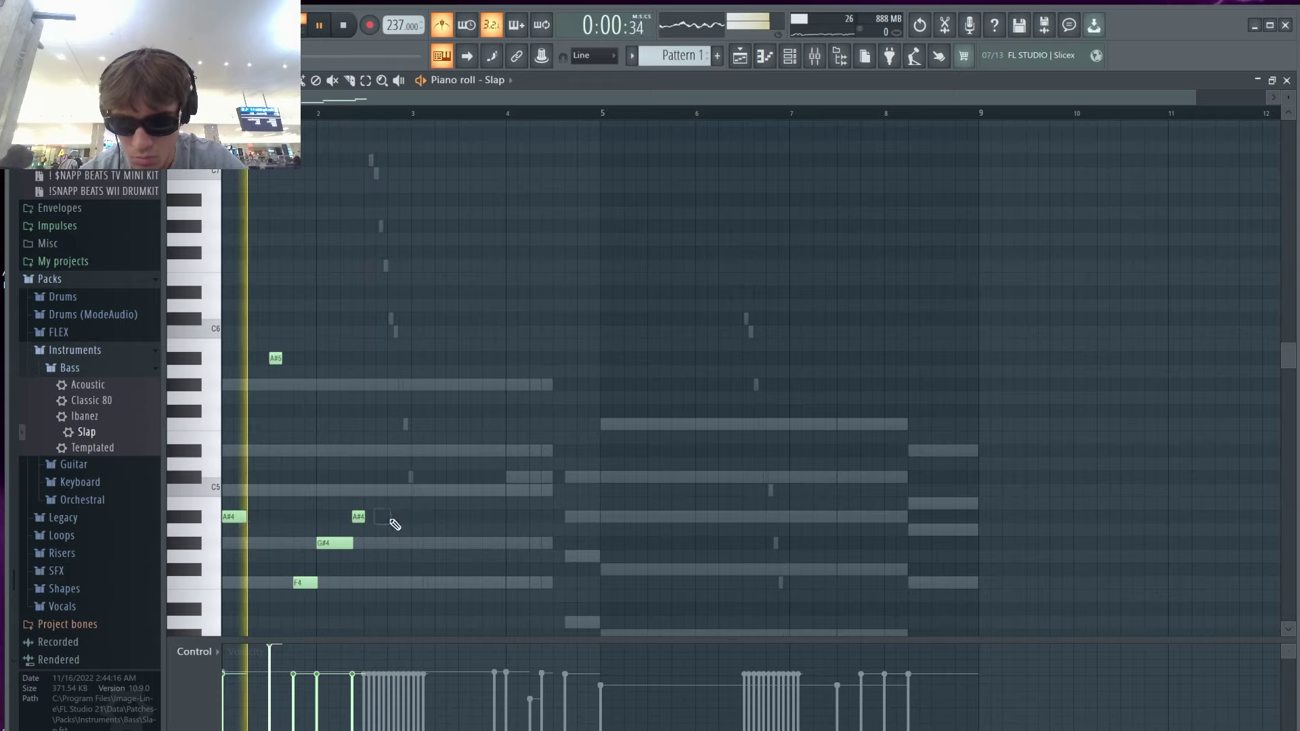
pyautogui.click(392, 518)
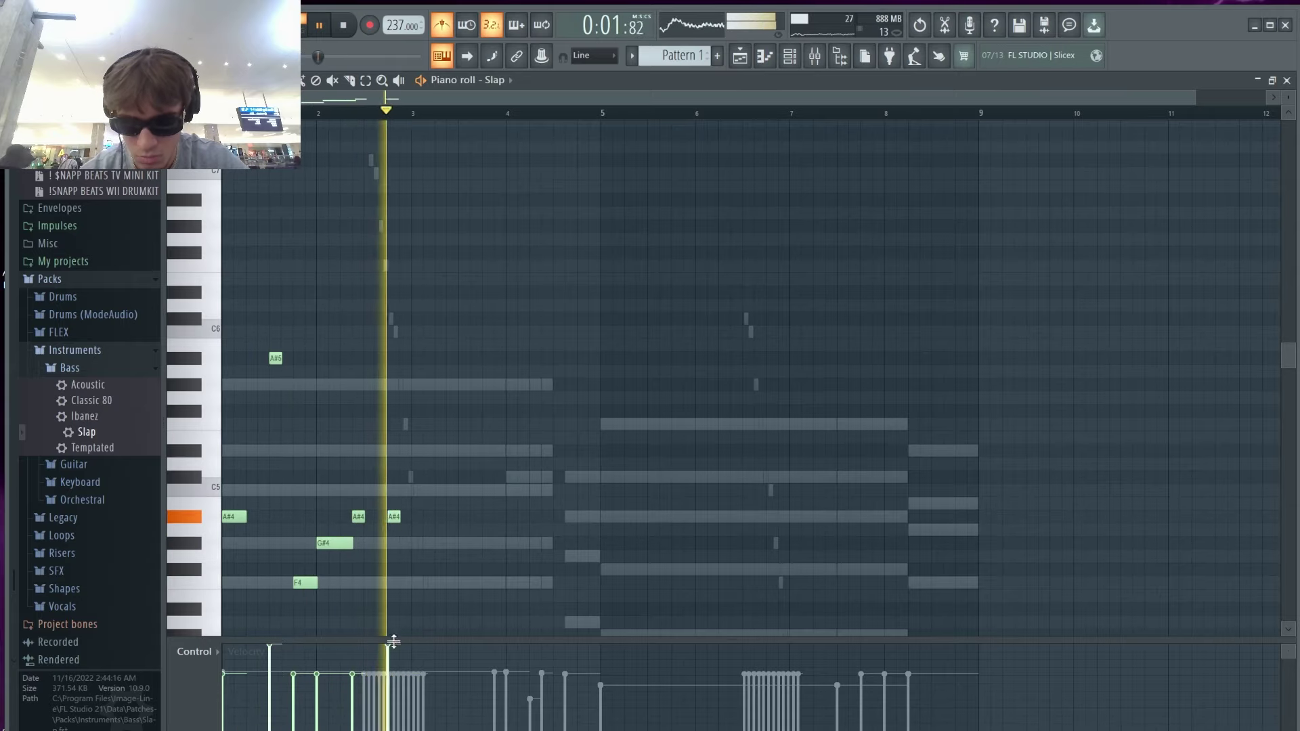
# Step: Extend the bass line through bar 6, lowering its last note to D#4 and shortening it
pyautogui.press('space')
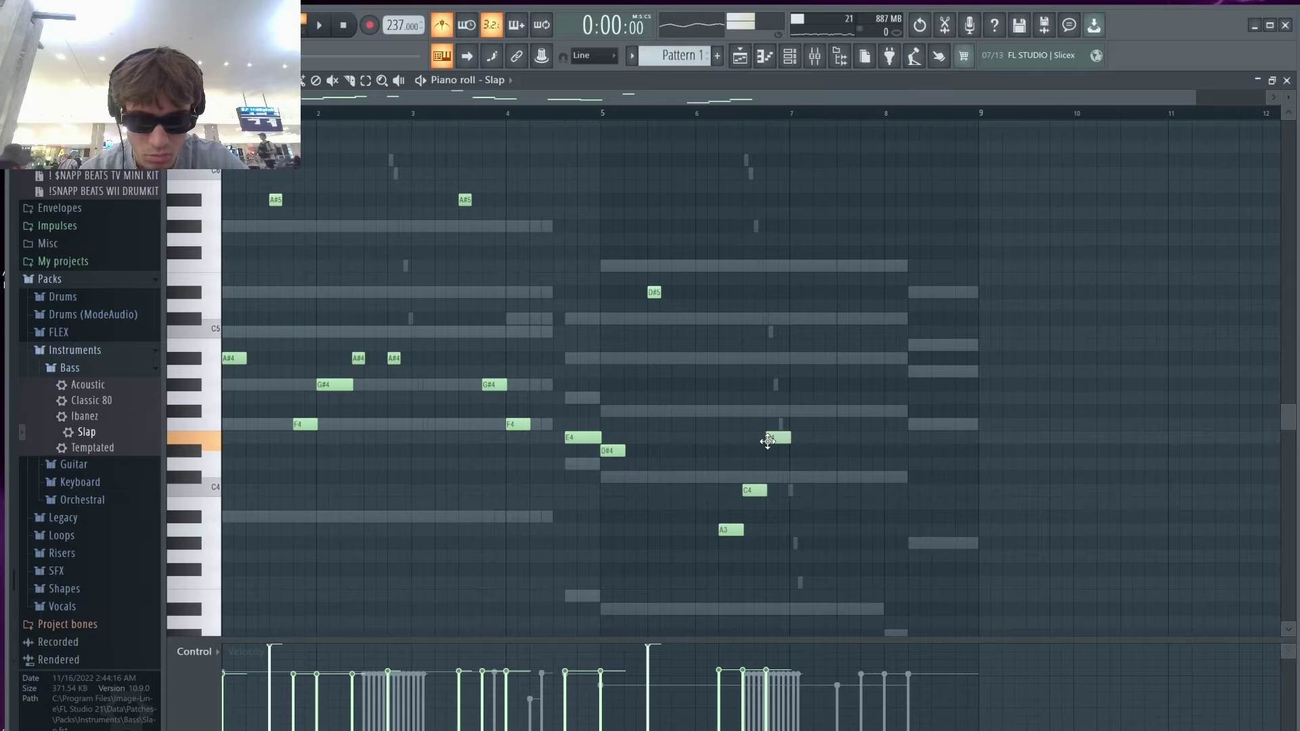
pyautogui.moveTo(787, 450); pyautogui.dragTo(779, 459)
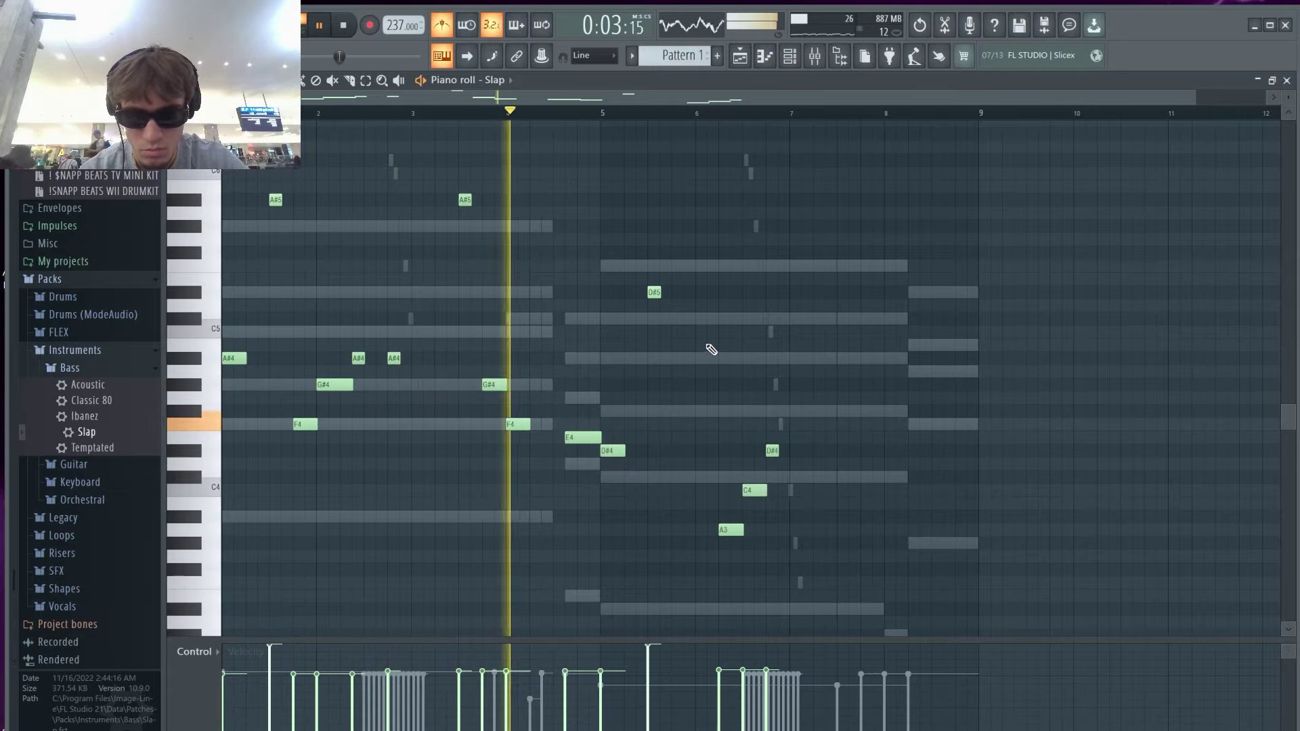
pyautogui.press('space')
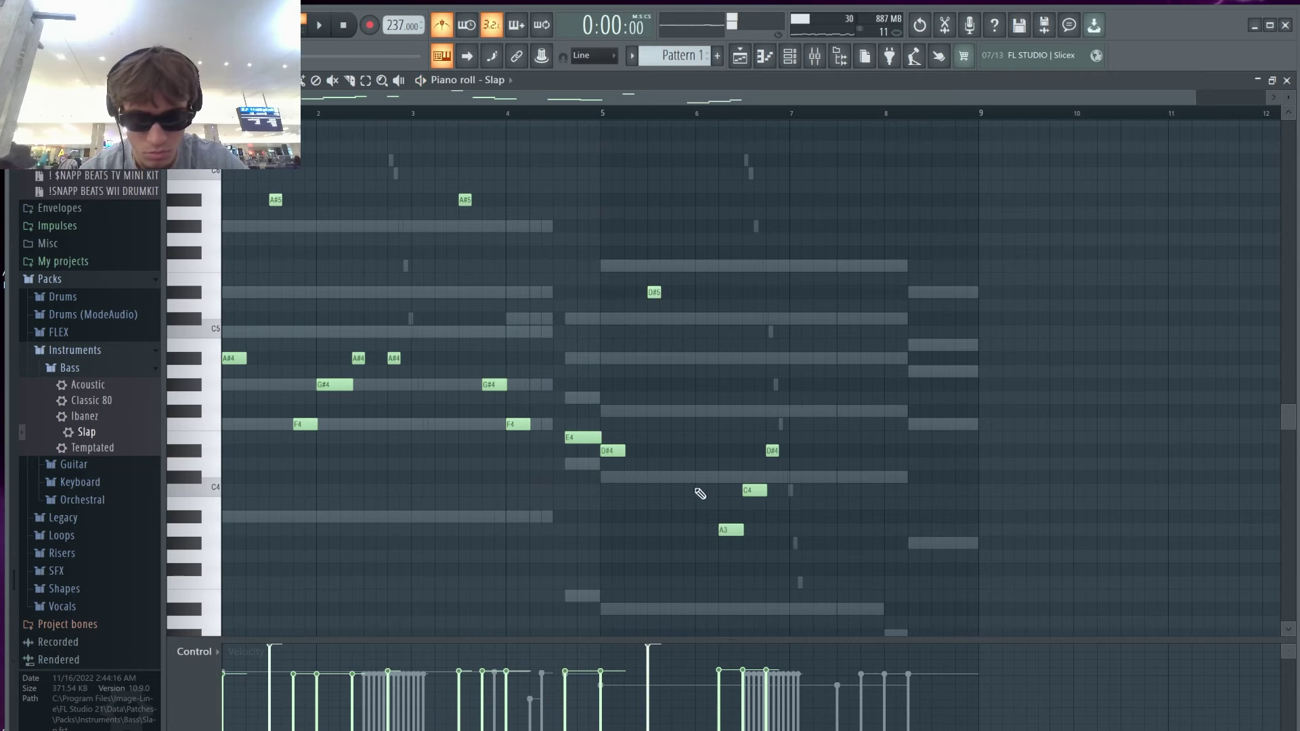
# Step: Shift the closing A3, C4 and D#4 bass notes earlier, lengthen the C4 and end bar 6 with two short D#4 notes
pyautogui.moveTo(721, 418); pyautogui.dragTo(786, 538)
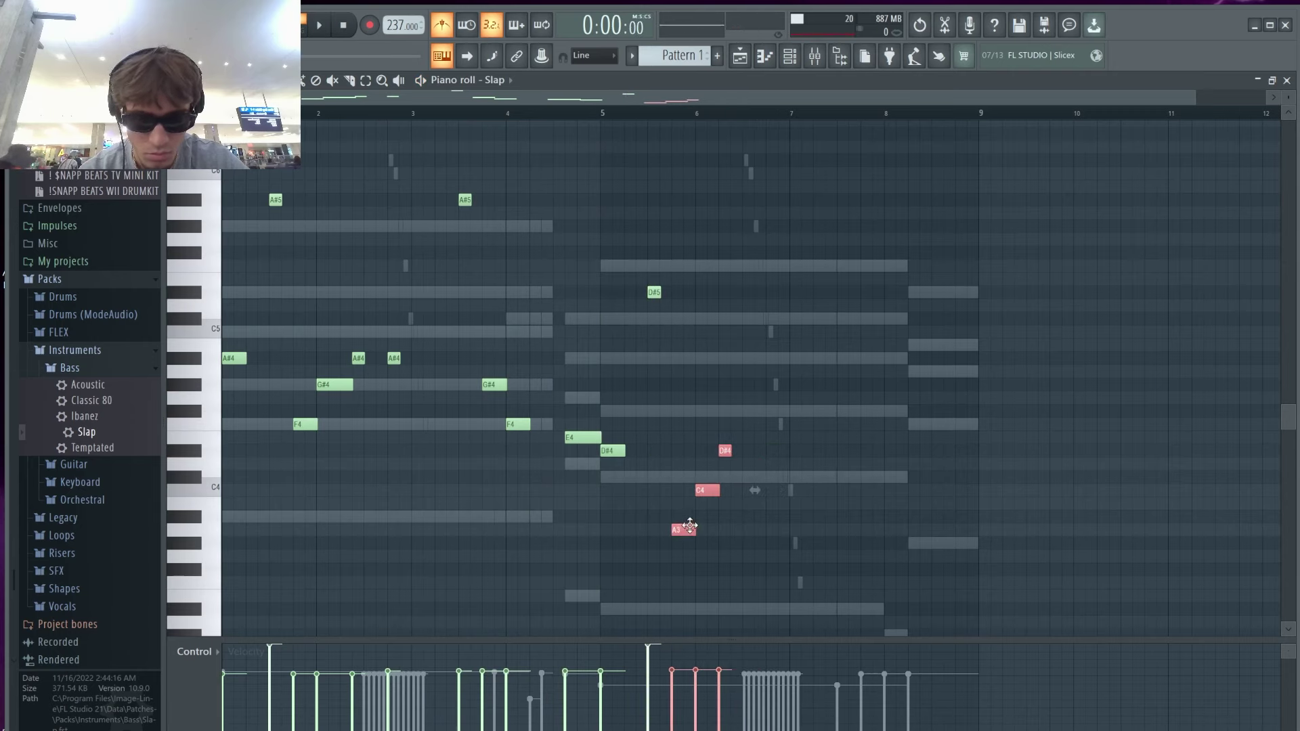
pyautogui.press('space')
pyautogui.keyDown('ctrl'); pyautogui.click(719, 469); pyautogui.keyUp('ctrl')
pyautogui.press('space')
pyautogui.rightClick(724, 451)
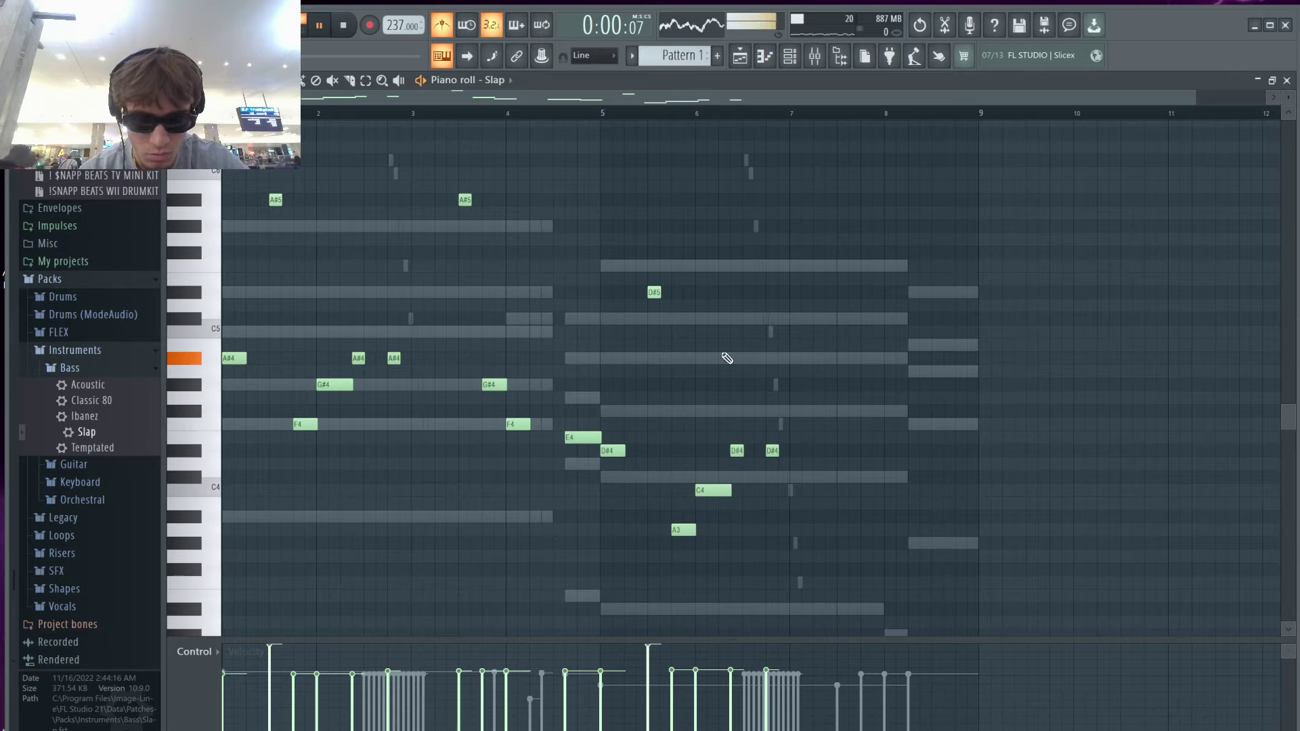
pyautogui.click(610, 114)
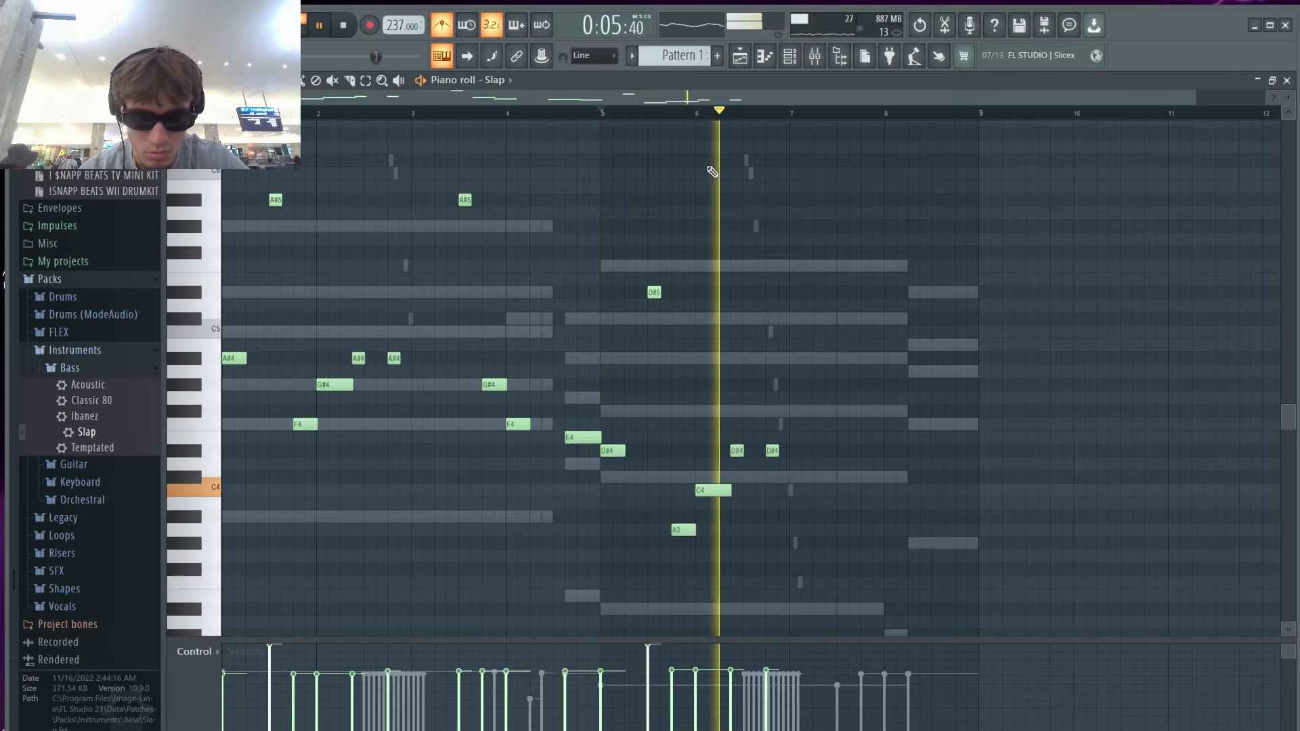
# Step: Raise the long C4 bass note to C#4 and finish bars 7 and 8 with F#4, A#4, A4, F4 and G#5
pyautogui.press('space')
pyautogui.click(721, 439)
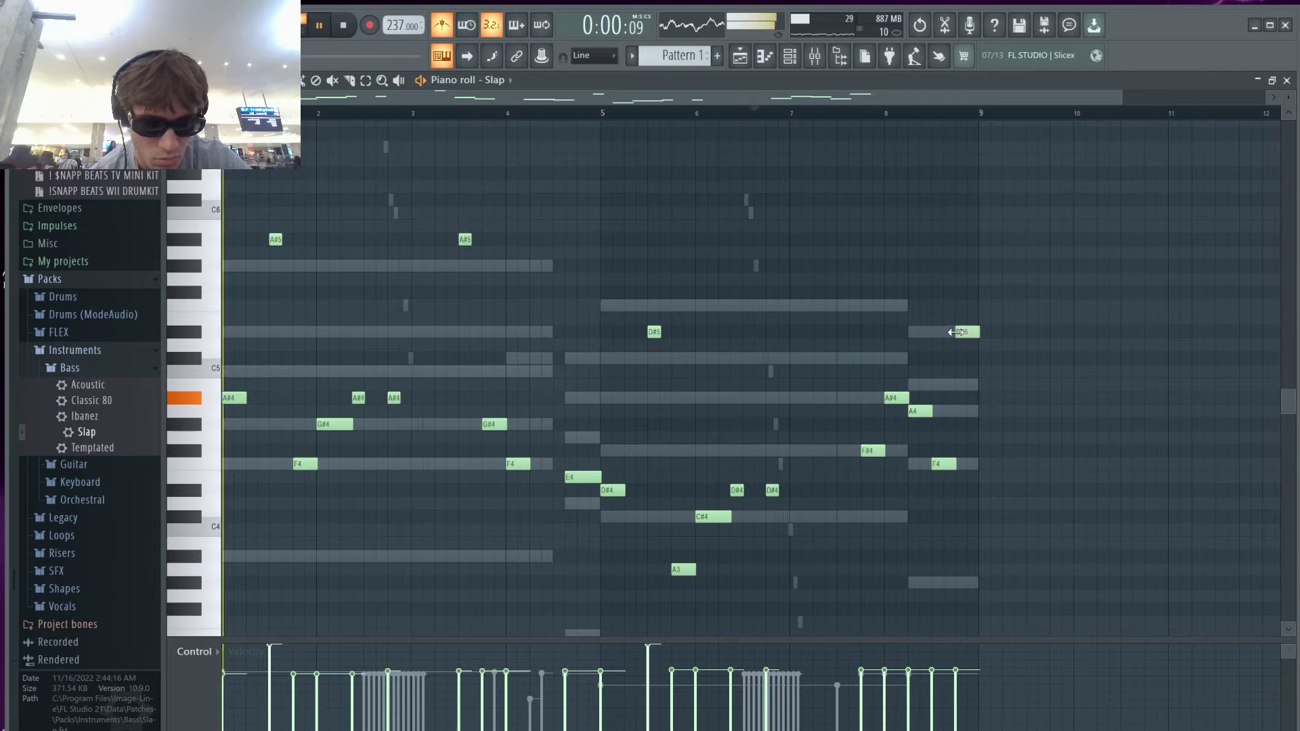
pyautogui.moveTo(956, 332); pyautogui.dragTo(958, 265)
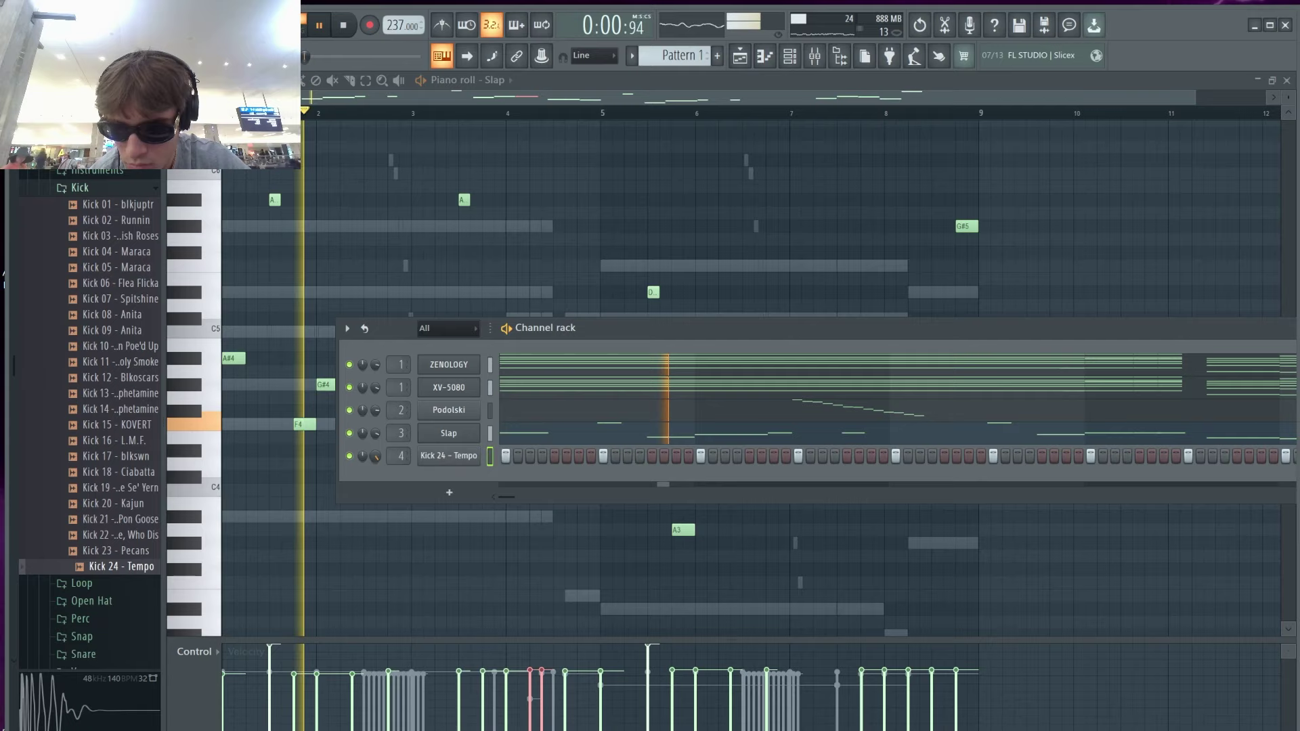
# Step: Add the Clap 05 - Flea Flicka sample from the Smino Kit and place a clap every 16 steps, starting on step 9
pyautogui.scroll(4, 88, 399)
pyautogui.click(80, 377)
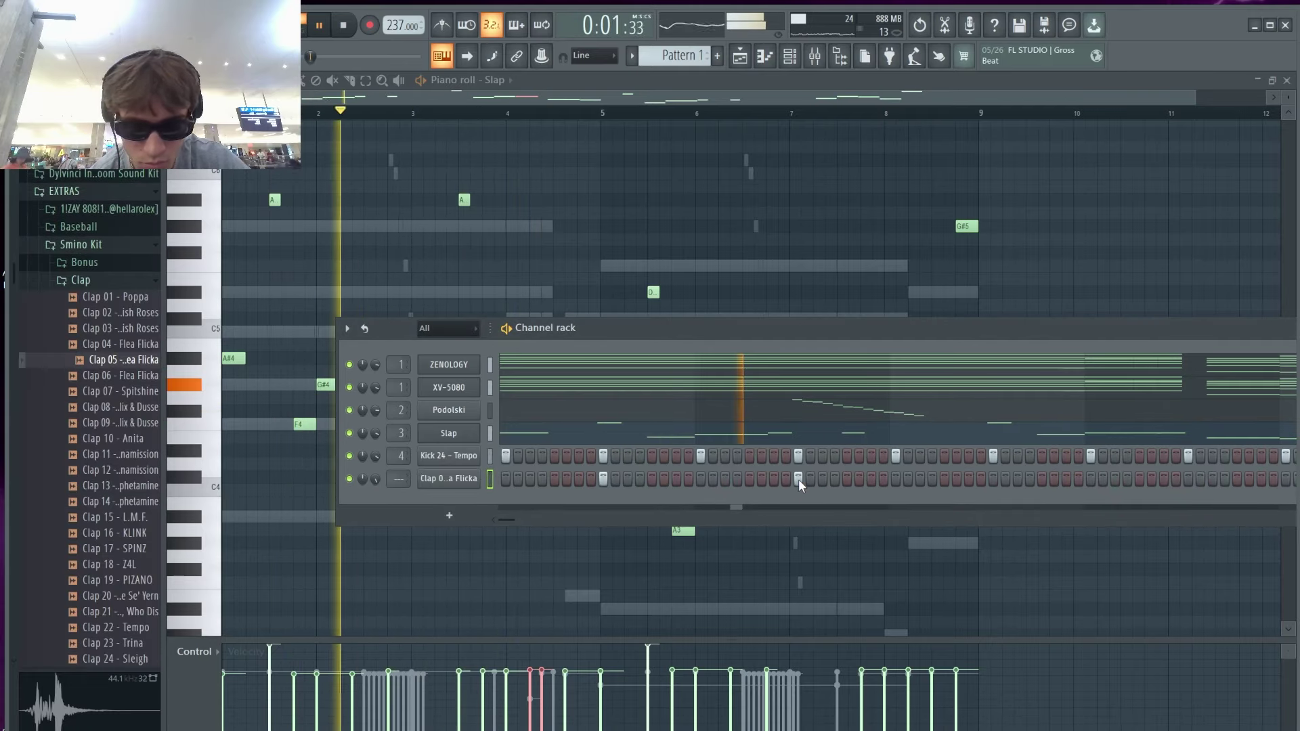
pyautogui.click(798, 480)
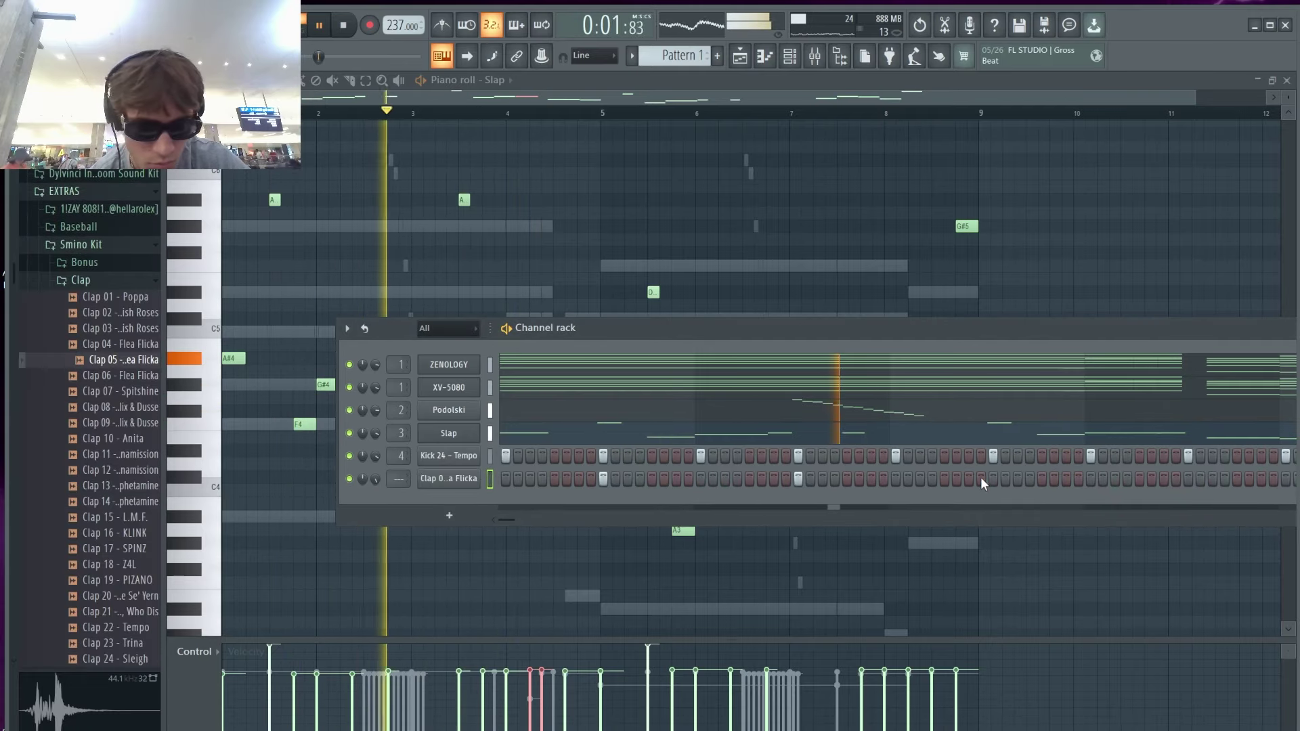
pyautogui.click(992, 478)
pyautogui.moveTo(837, 334); pyautogui.dragTo(474, 331)
pyautogui.click(815, 475)
pyautogui.click(826, 475)
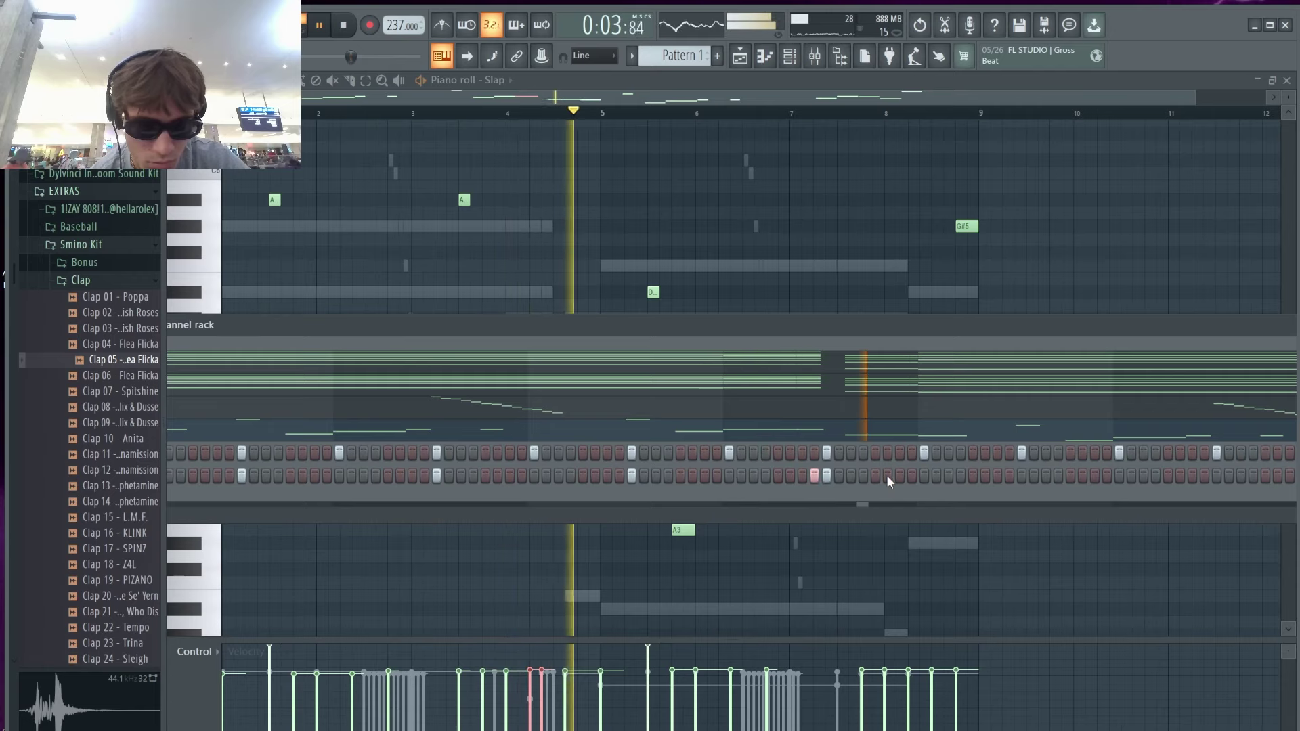
pyautogui.click(1022, 476)
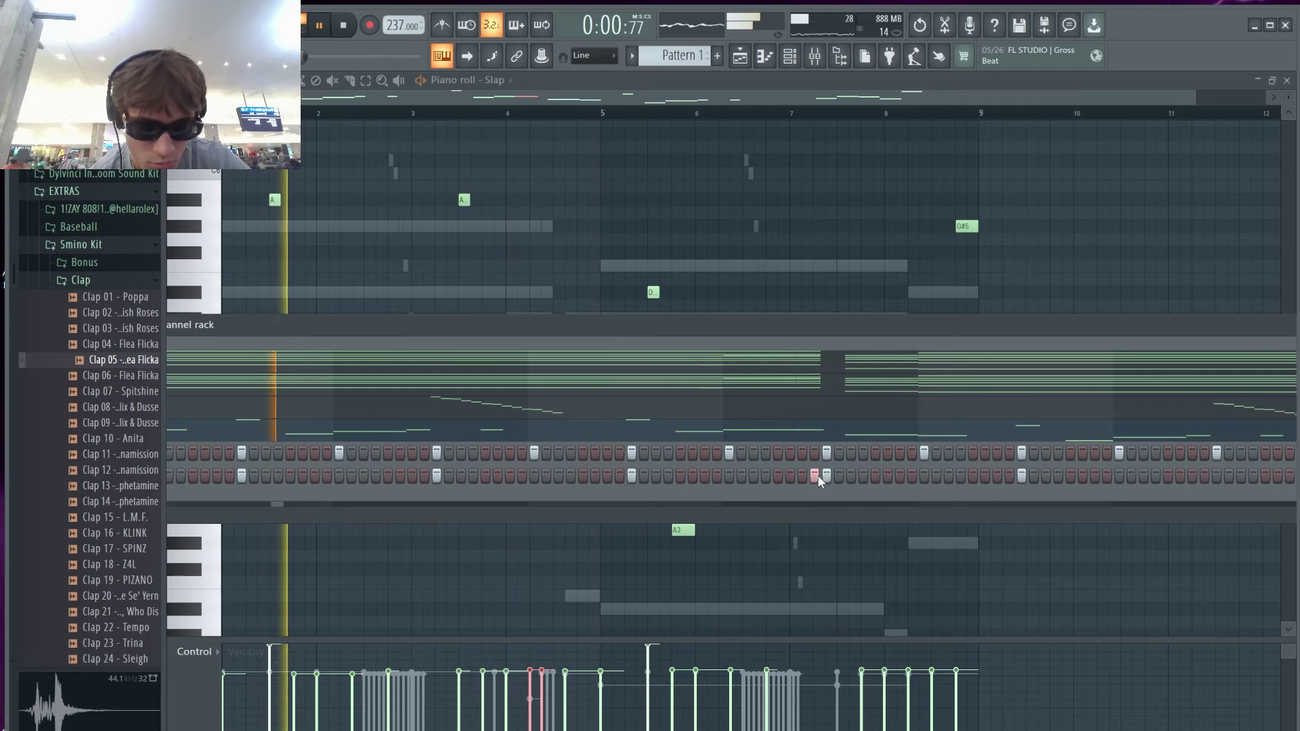
pyautogui.moveTo(799, 330); pyautogui.dragTo(575, 332)
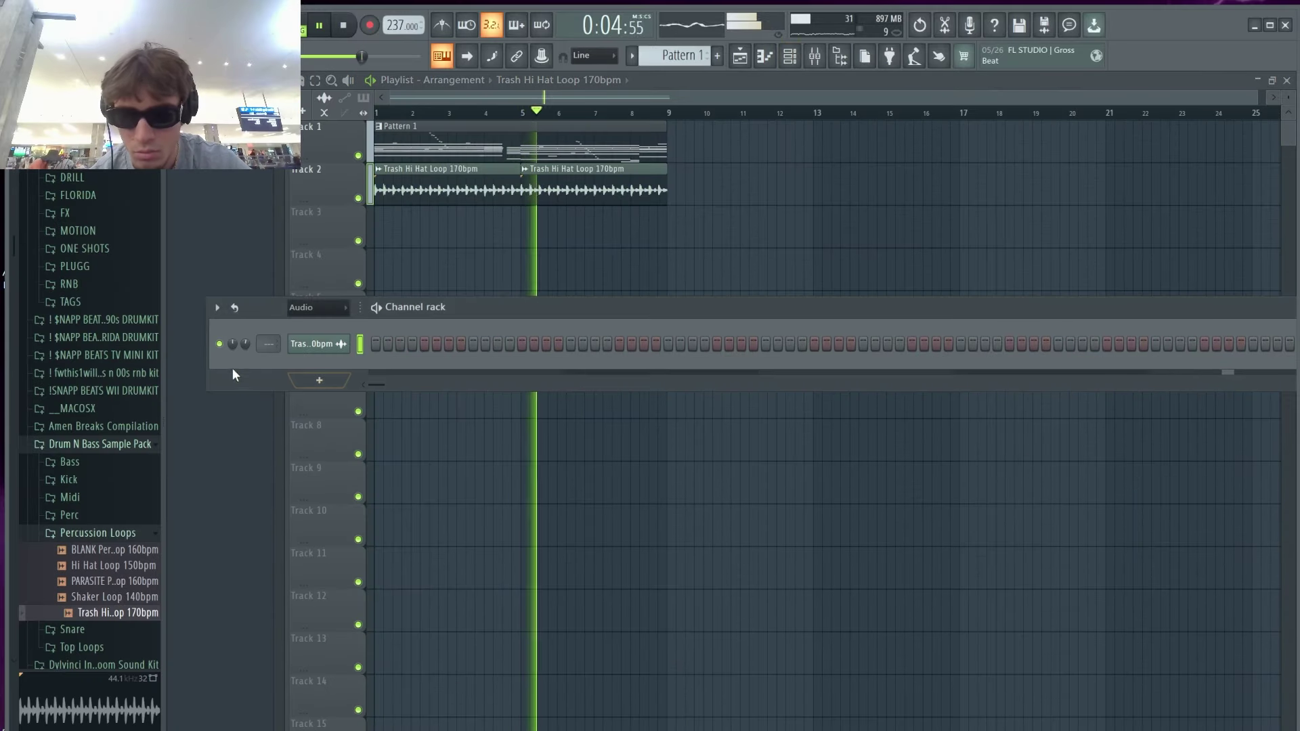
# Step: Repeat the Pattern 1 and Trash Hi Hat Loop 170bpm clips through bar 16, and duplicate the whole arrangement once more
pyautogui.click(542, 203)
pyautogui.hotkey('ctrl', 'b')
pyautogui.hotkey('ctrl', 'd')
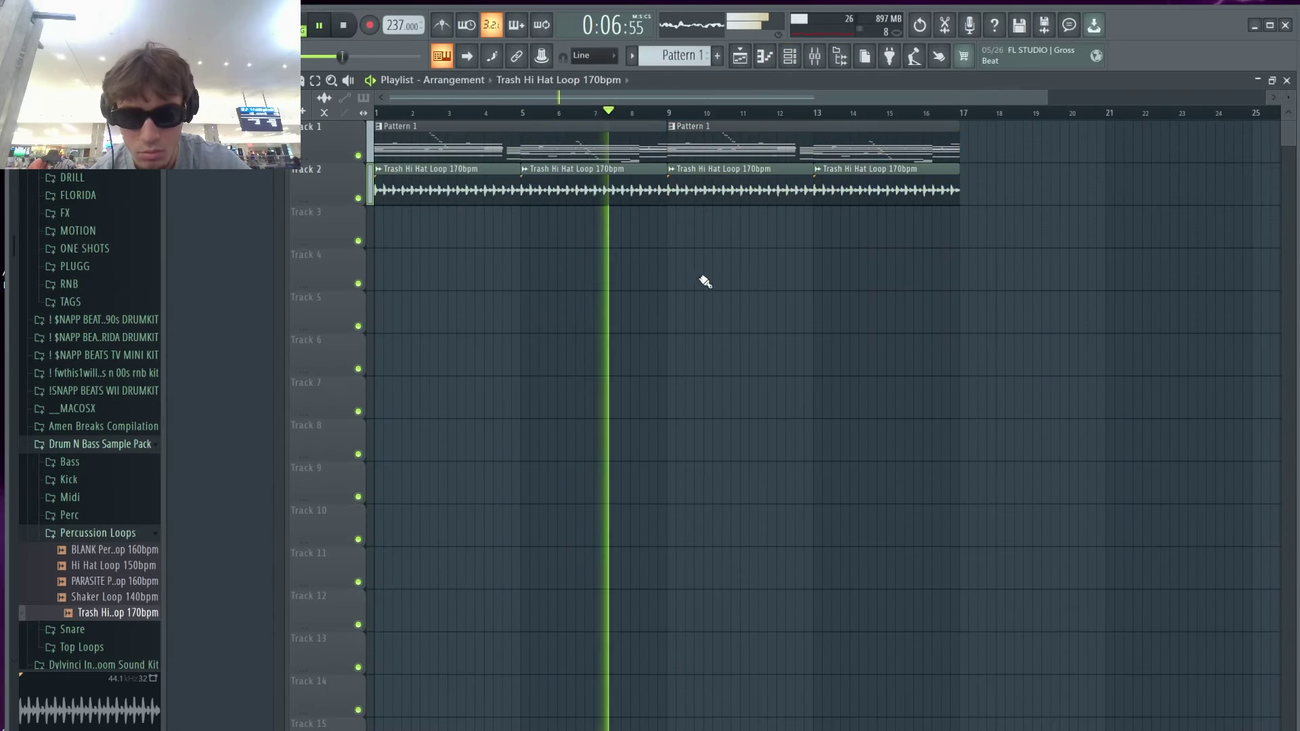
pyautogui.hotkey('ctrl', 'a')
pyautogui.hotkey('ctrl', 'b')
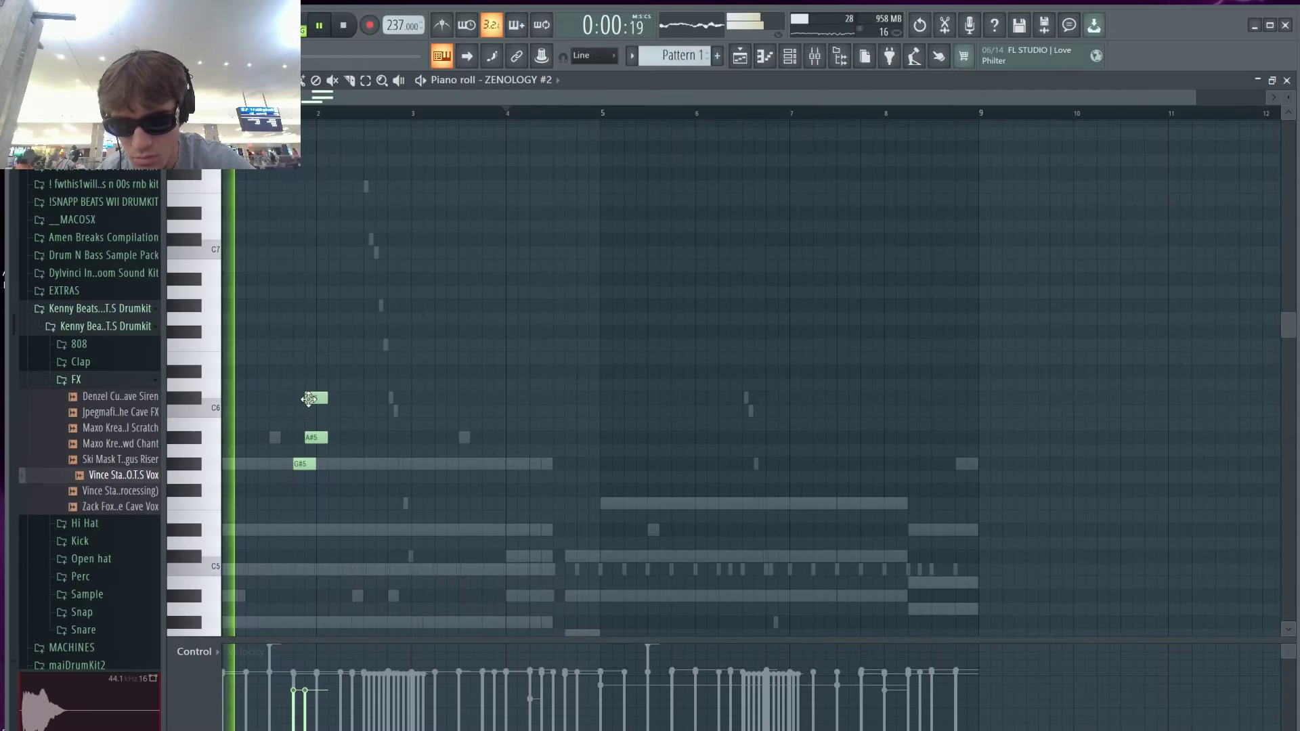
# Step: Draw a rising ZENOLOGY #2 melody of G#5, A#5, C#6 and D#6, shortening the first D#6 and ending on an F6 held until bar 4
pyautogui.moveTo(309, 399); pyautogui.dragTo(330, 403)
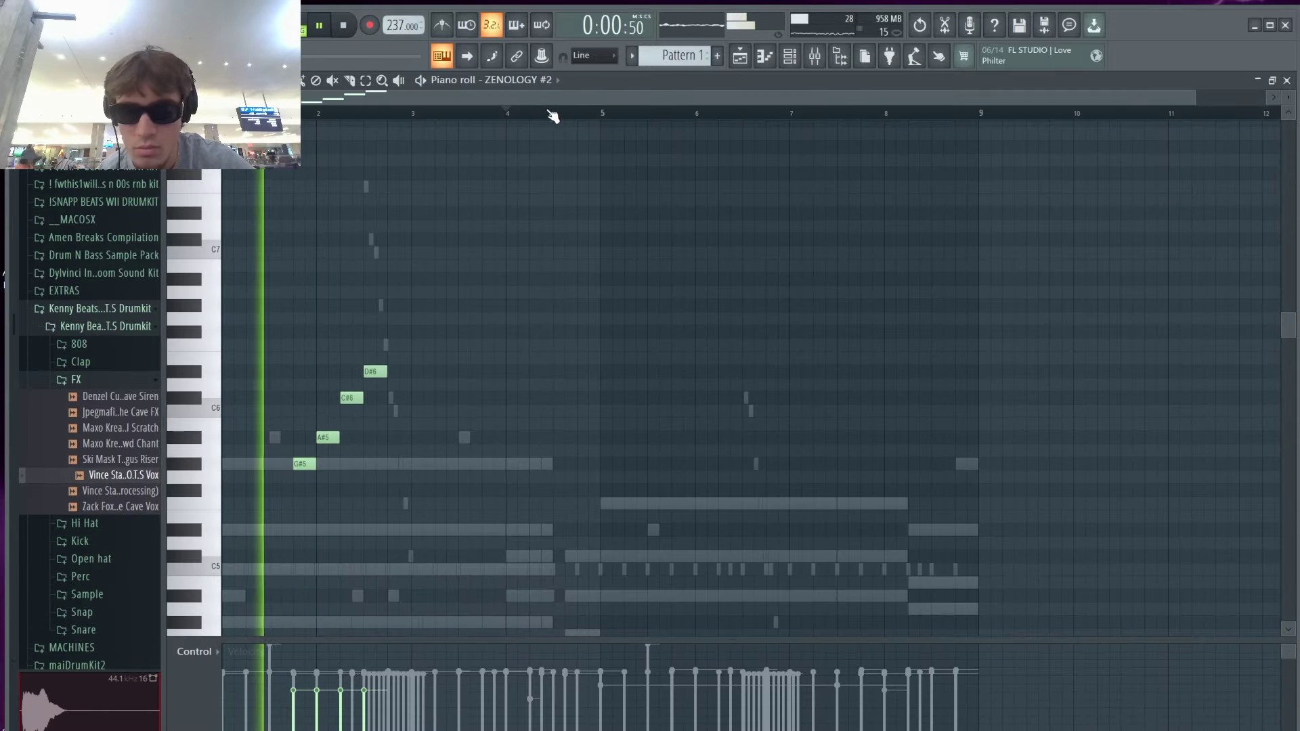
pyautogui.click(390, 376)
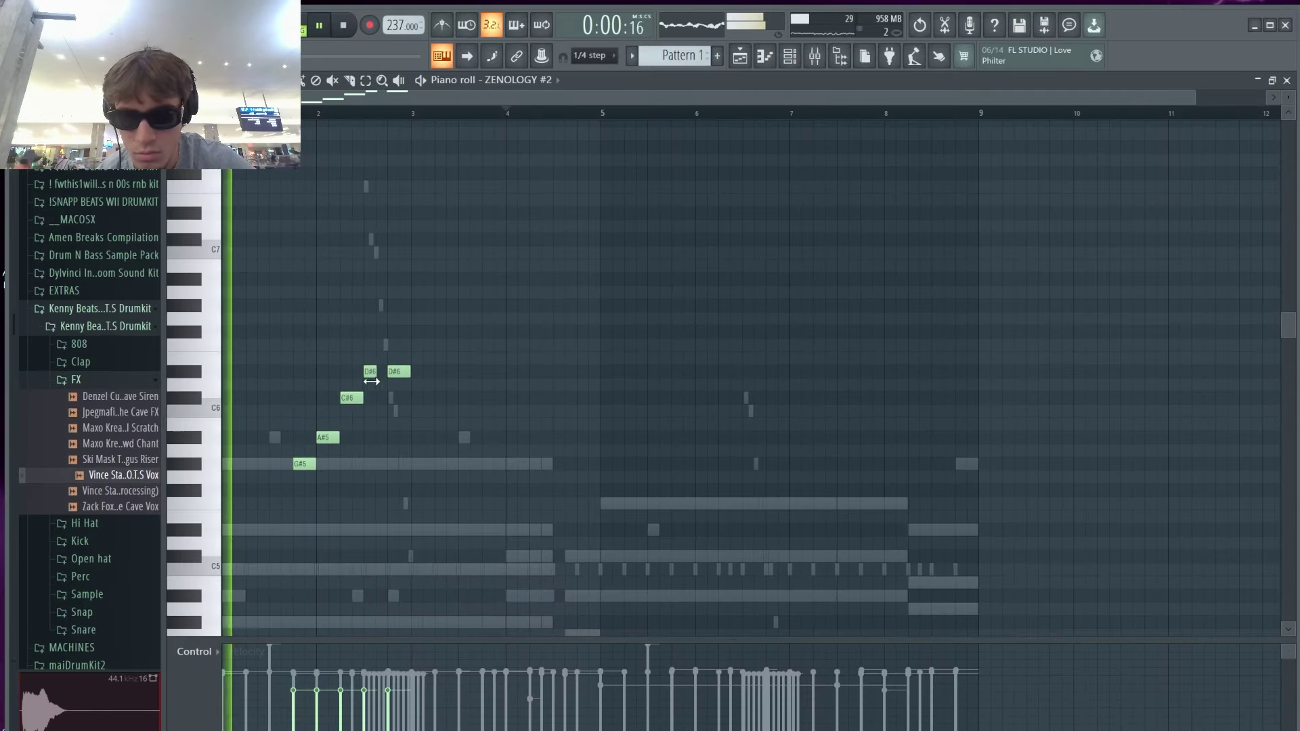
pyautogui.moveTo(377, 372); pyautogui.dragTo(505, 366)
pyautogui.click(392, 351)
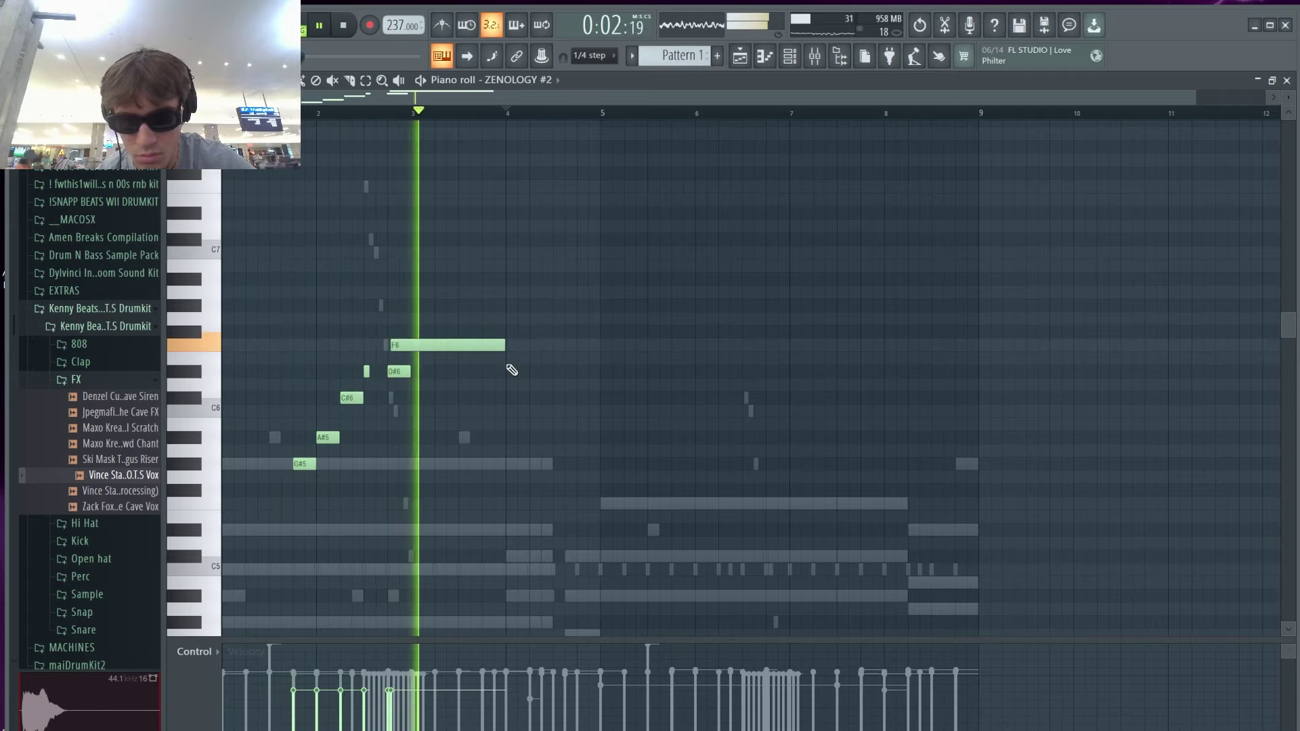
# Step: Continue the melody down from D#6 to G#5 by bar 5, and repeat it in bars 5 to 8 without the last A#5 and G#5
pyautogui.click(450, 363)
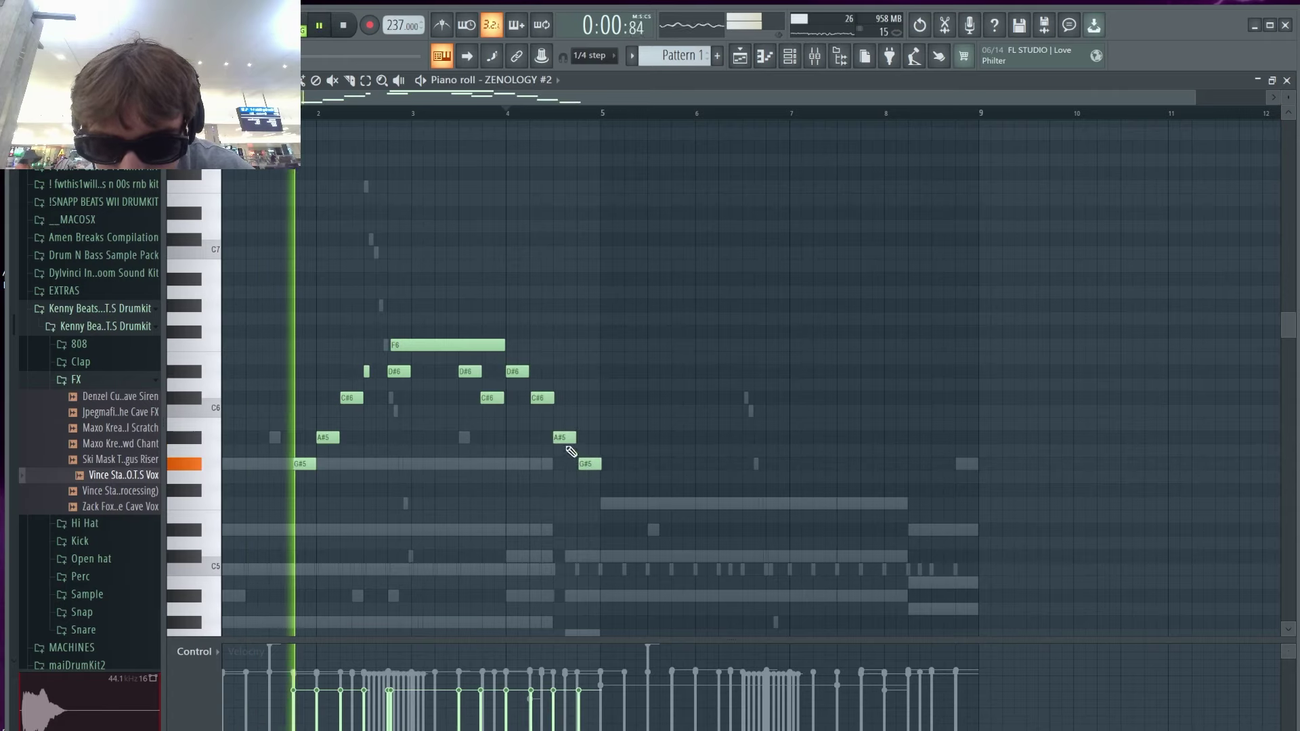
pyautogui.moveTo(586, 465); pyautogui.dragTo(584, 464)
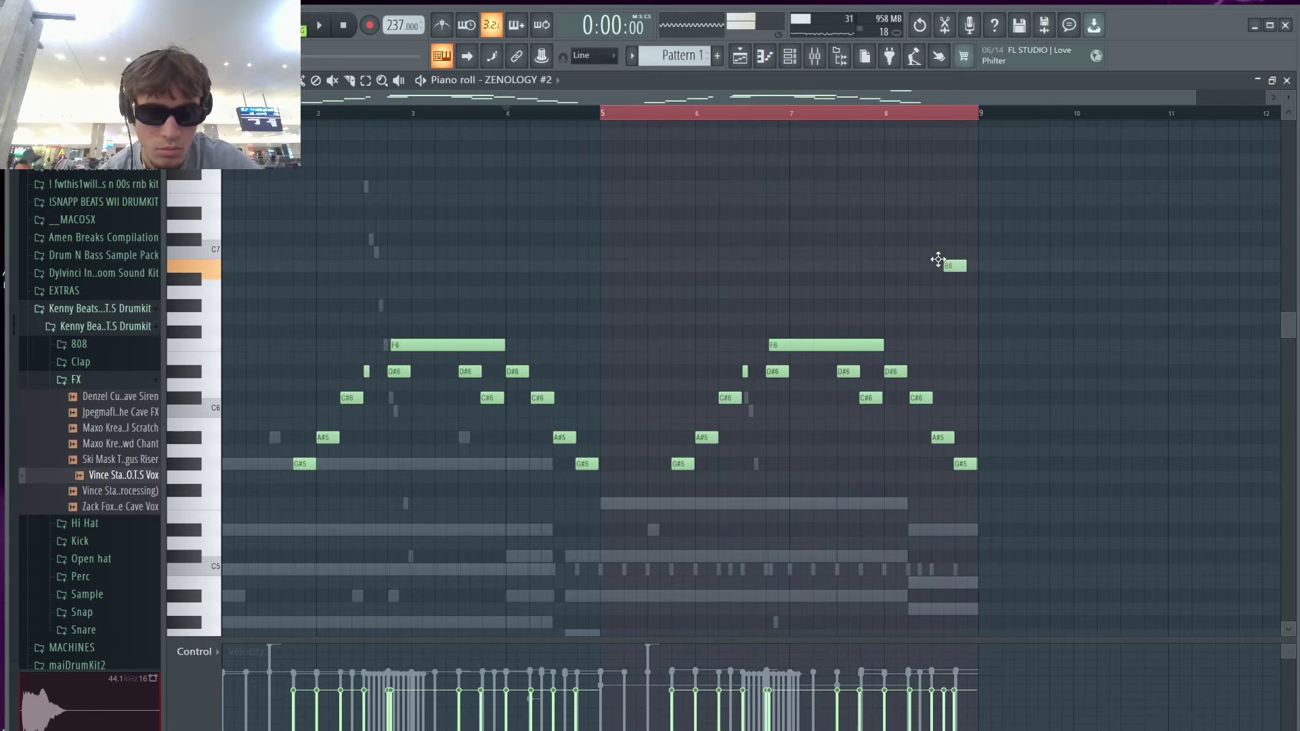
pyautogui.rightClick(942, 437)
pyautogui.rightClick(965, 464)
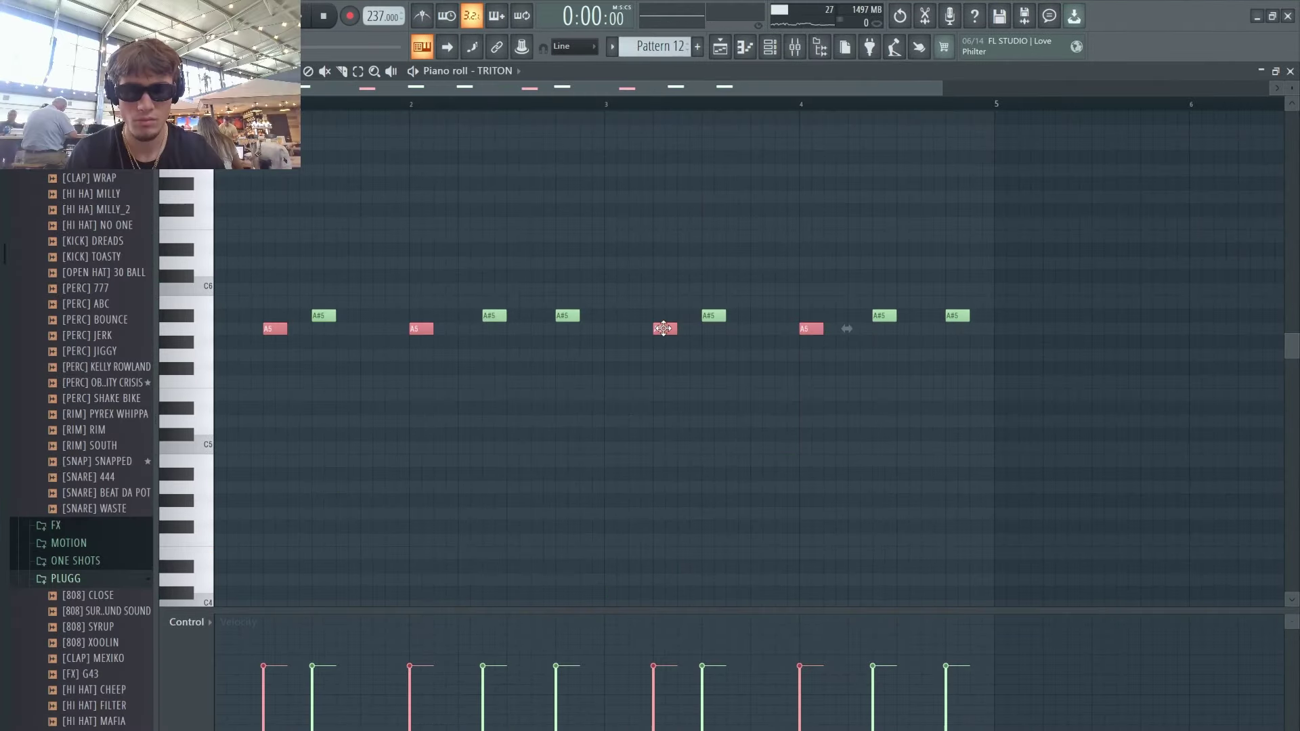
# Step: Lower the four A5 TRITON notes in Pattern 12 to G#5 and place Pattern 12 clips on playlist Track 14 from bar 9 to 25
pyautogui.press('space')
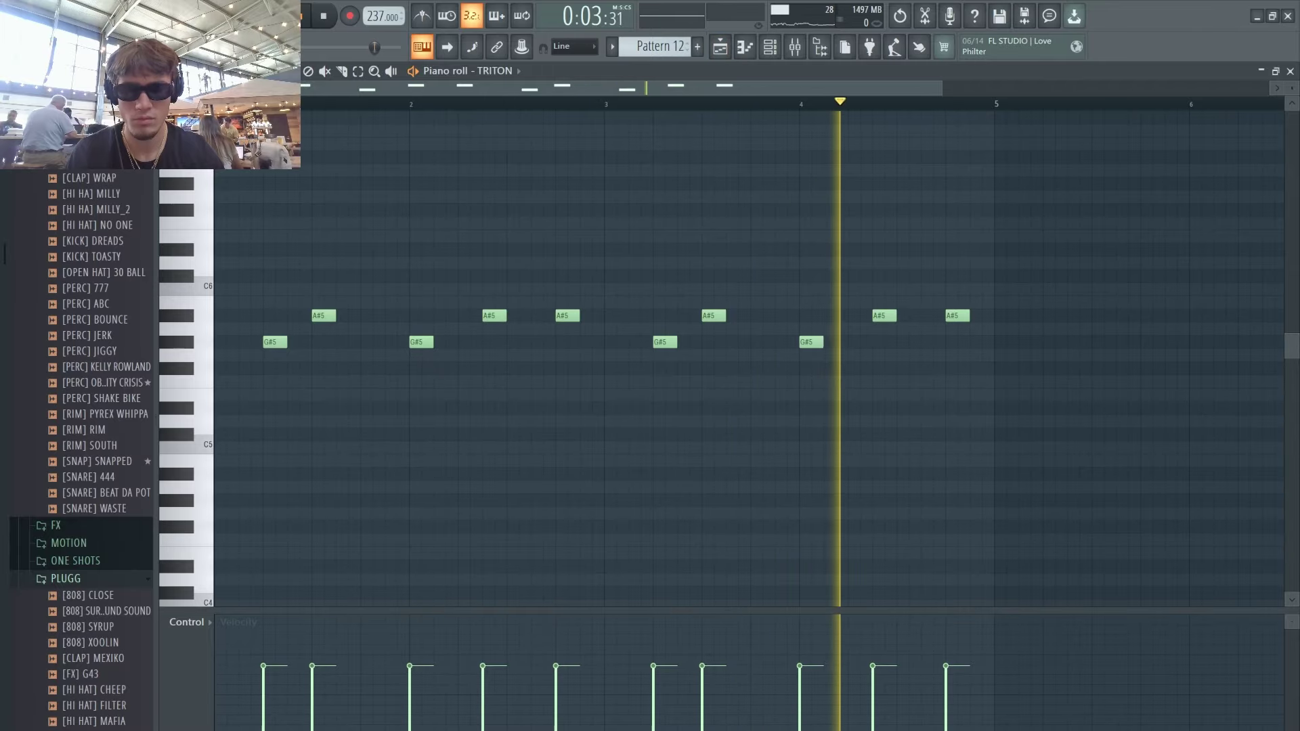
pyautogui.click(720, 47)
pyautogui.scroll(-4, 580, 343)
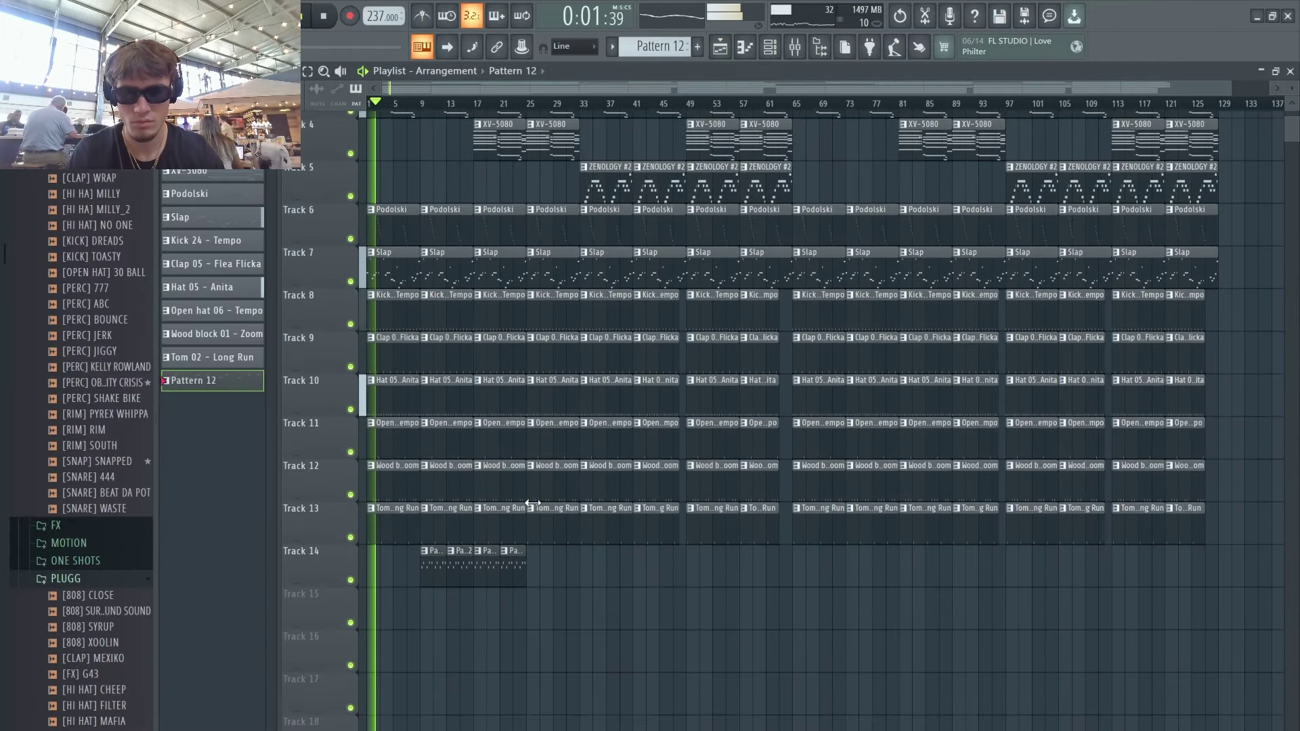
# Step: Select the four Pattern 12 clips on Track 14 and duplicate them to extend the run to bar 33
pyautogui.moveTo(419, 529); pyautogui.dragTo(542, 535)
pyautogui.scroll(1, 560, 553)
pyautogui.scroll(3, 561, 554)
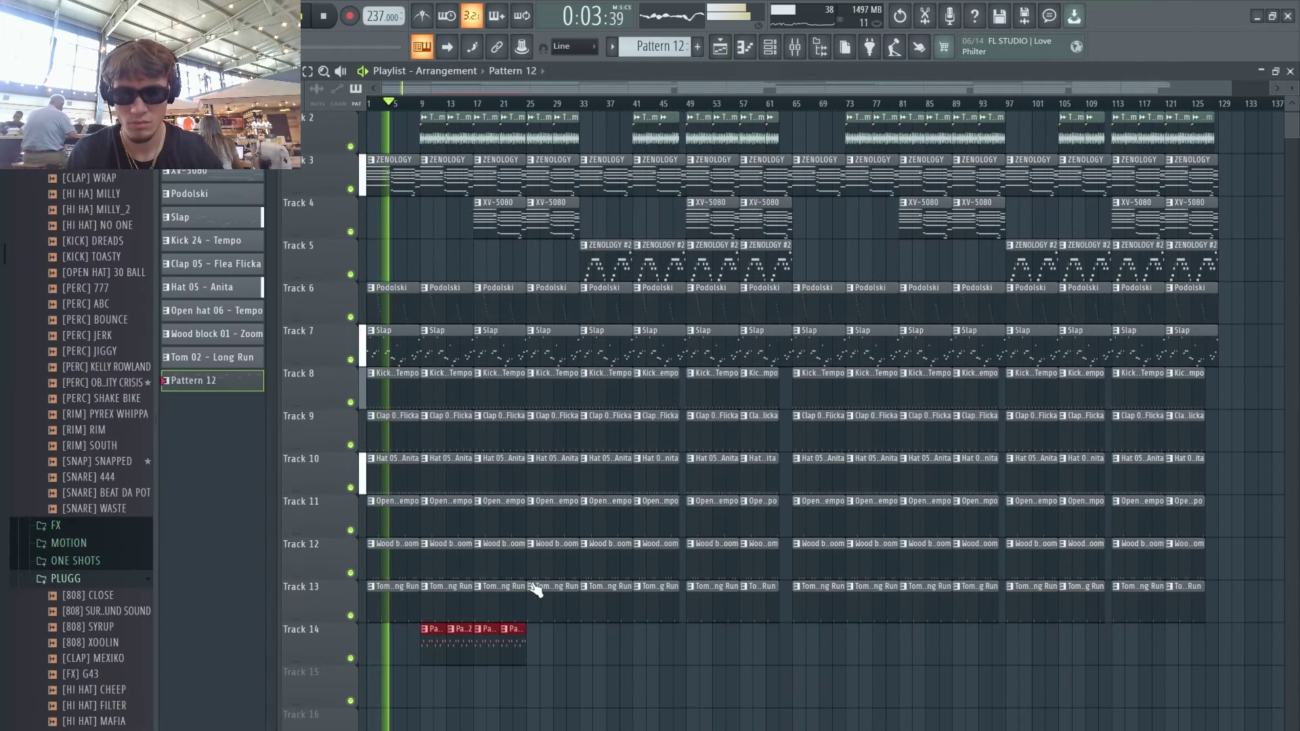
pyautogui.moveTo(490, 656); pyautogui.dragTo(486, 654)
pyautogui.hotkey('ctrl', 'b')
# Step: Duplicate the six Pattern 12 clips on Track 14 and move the copies to start at bar 41
pyautogui.moveTo(593, 655); pyautogui.dragTo(425, 643)
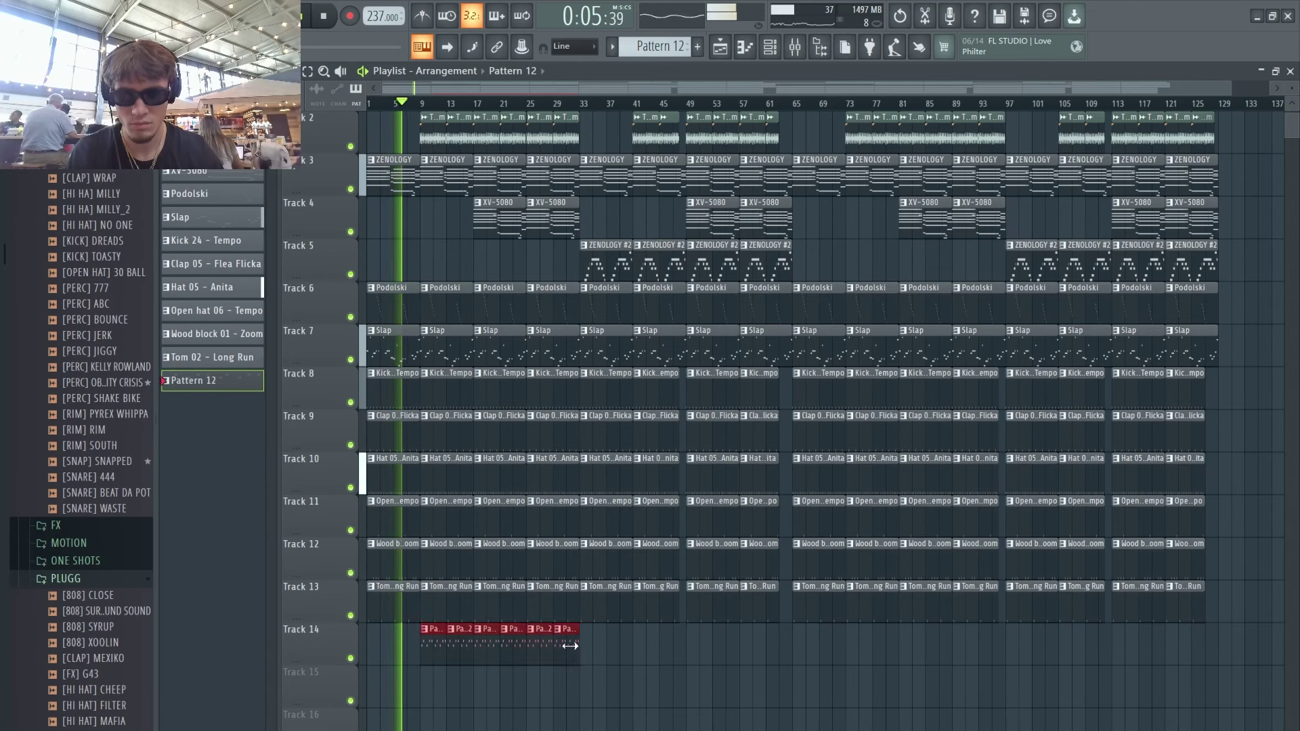
pyautogui.hotkey('ctrl', 'b')
pyautogui.moveTo(599, 631); pyautogui.dragTo(647, 654)
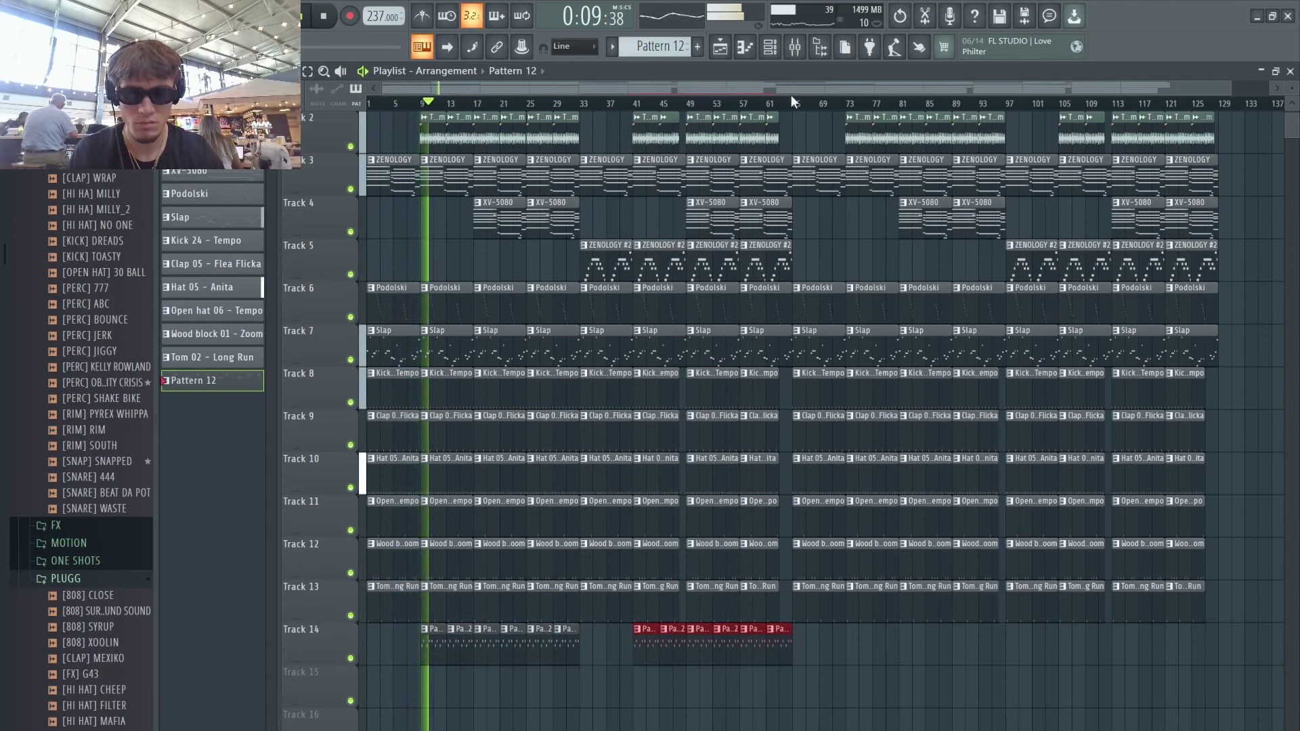